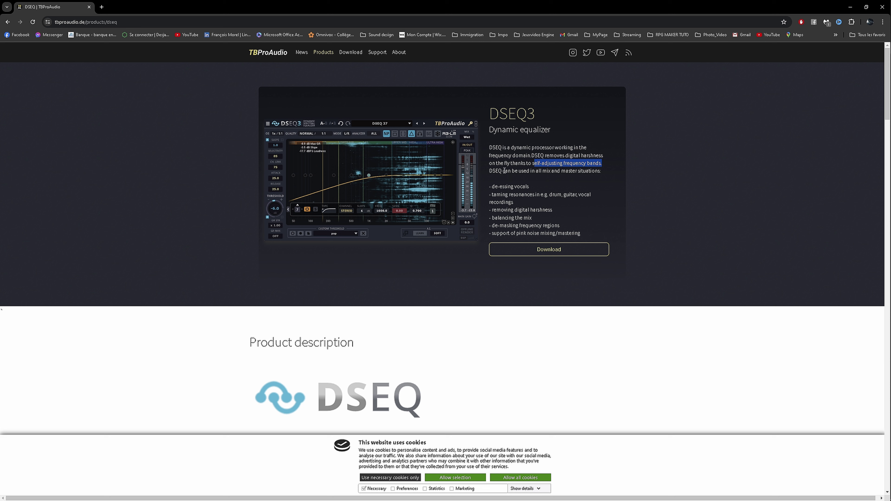
Read the DSEQ3 use cases on the product page, highlighting the resonance taming, digital harshness and de-masking entries
drag(529, 187, 492, 195)
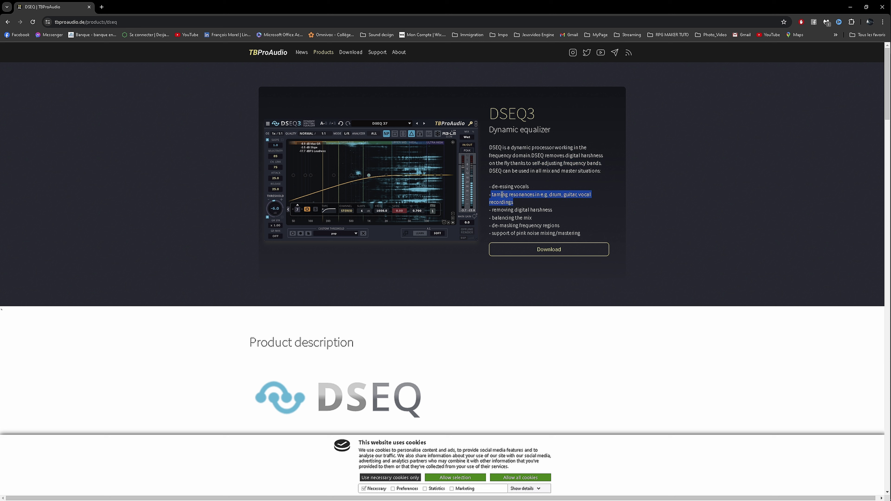
drag(556, 209, 489, 218)
drag(561, 226, 484, 228)
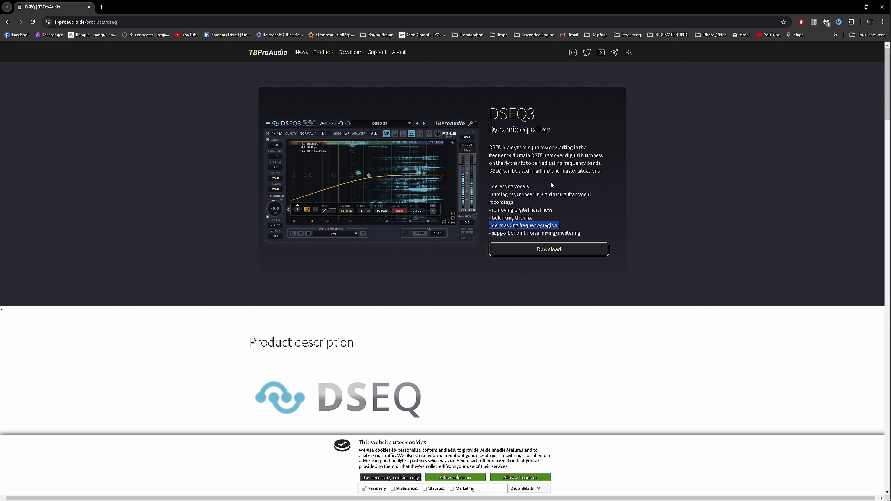
Go to the DSEQ product description and accept all of the website's cookies
scroll(552, 185, down, 1)
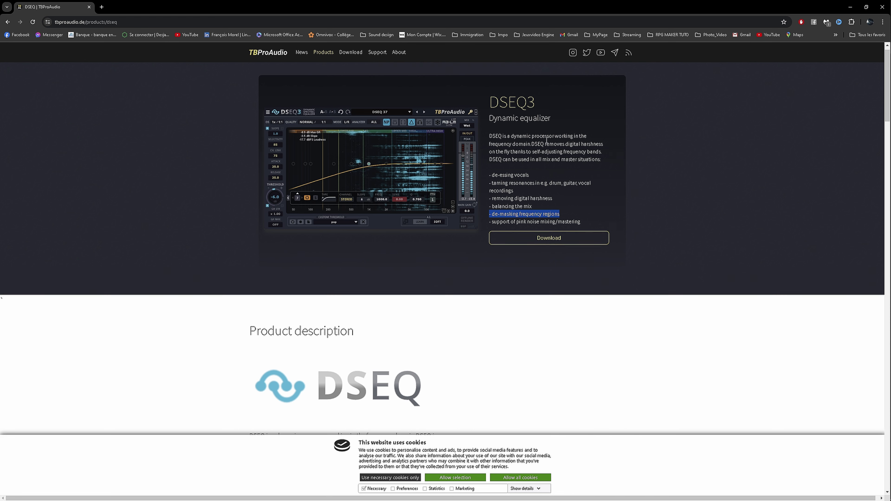
scroll(547, 141, down, 5)
click(520, 477)
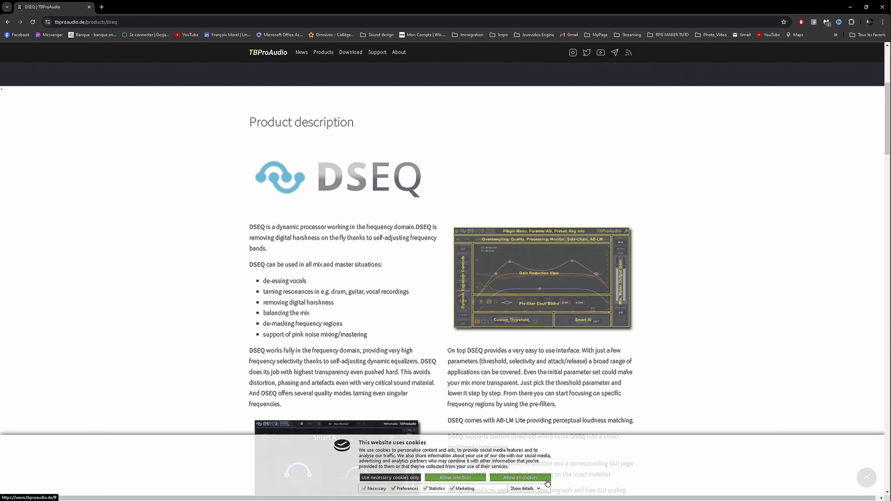
Review the DSEQ product description, feature list, price and download options, and return to the start of the page
scroll(509, 270, down, 2)
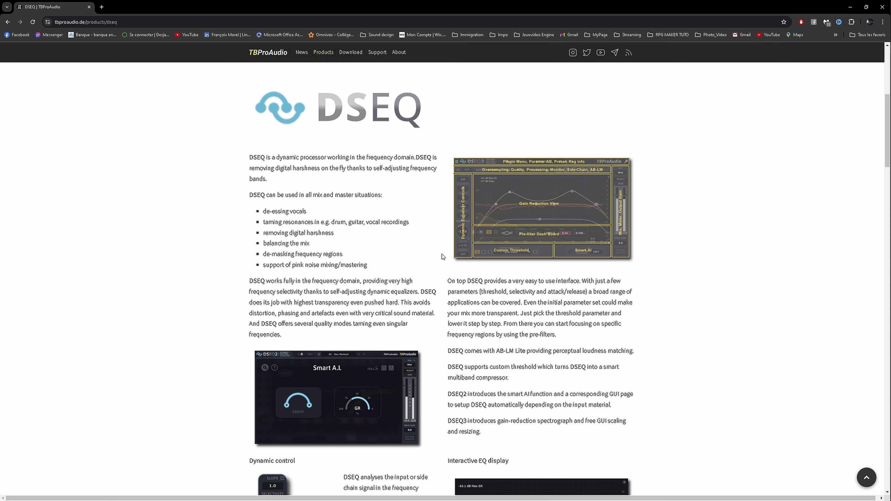
scroll(527, 253, down, 4)
scroll(528, 251, down, 2)
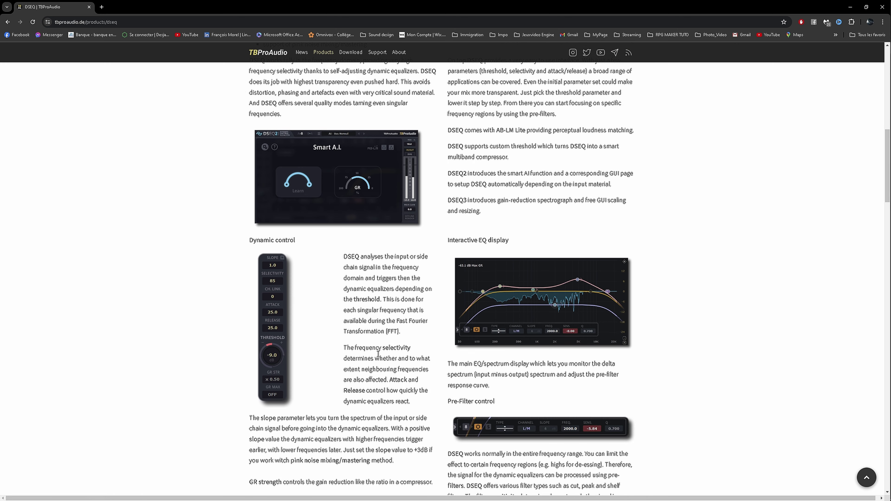
scroll(304, 403, down, 8)
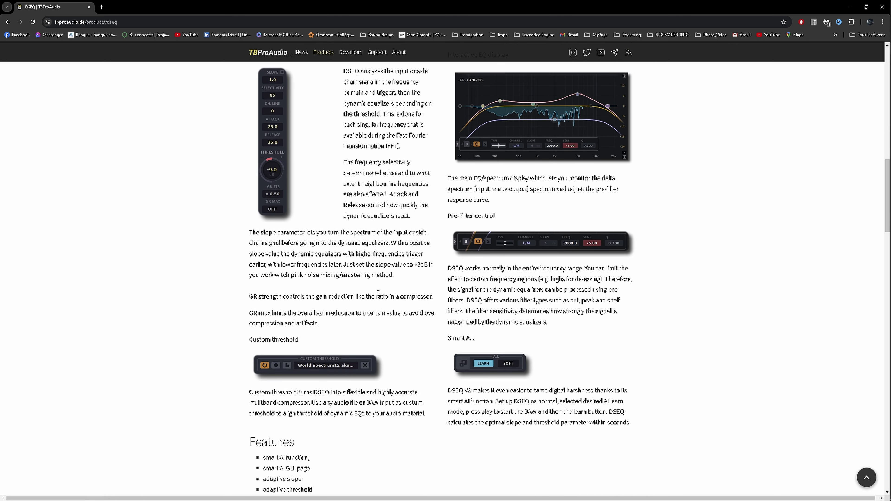
scroll(431, 257, down, 4)
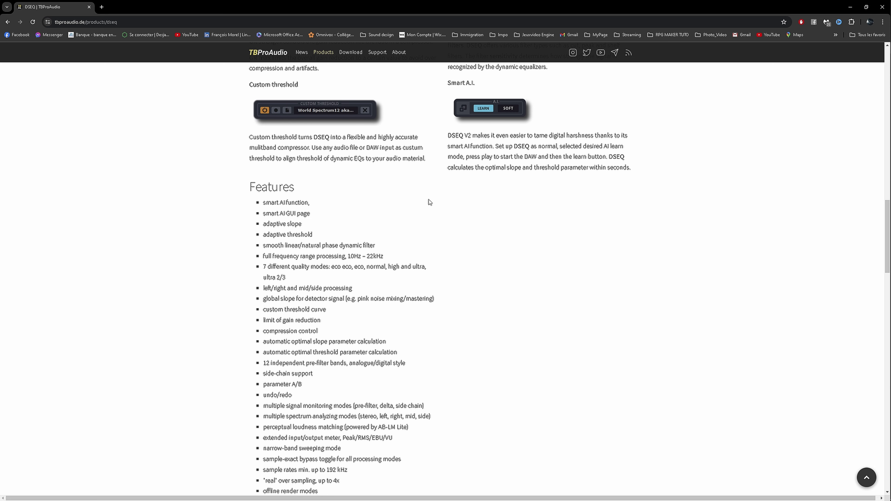
scroll(429, 199, down, 1)
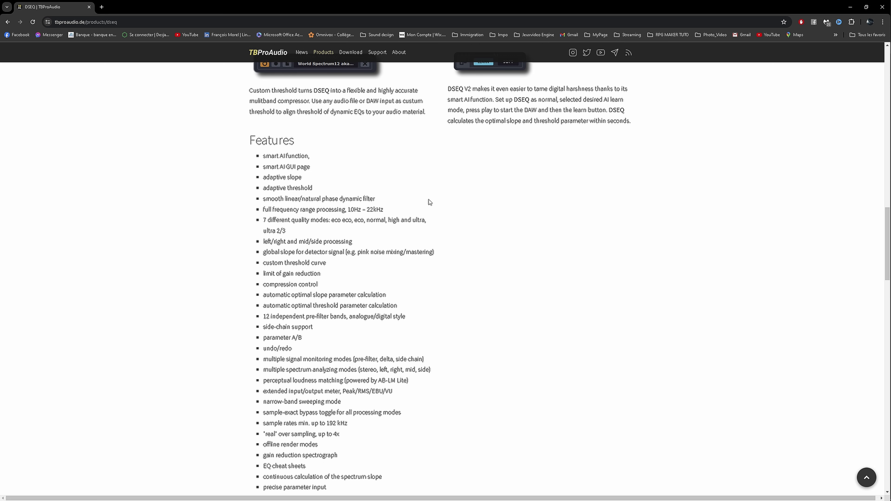
scroll(430, 203, down, 7)
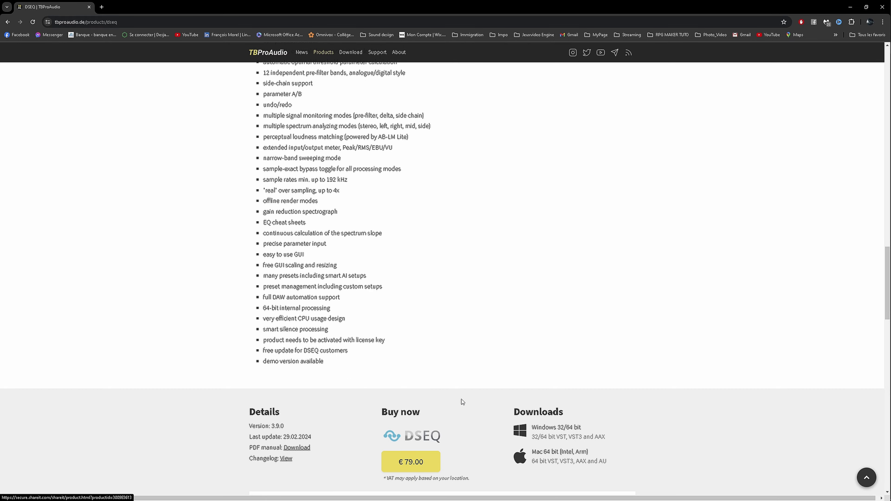
scroll(552, 280, up, 1)
scroll(553, 277, up, 20)
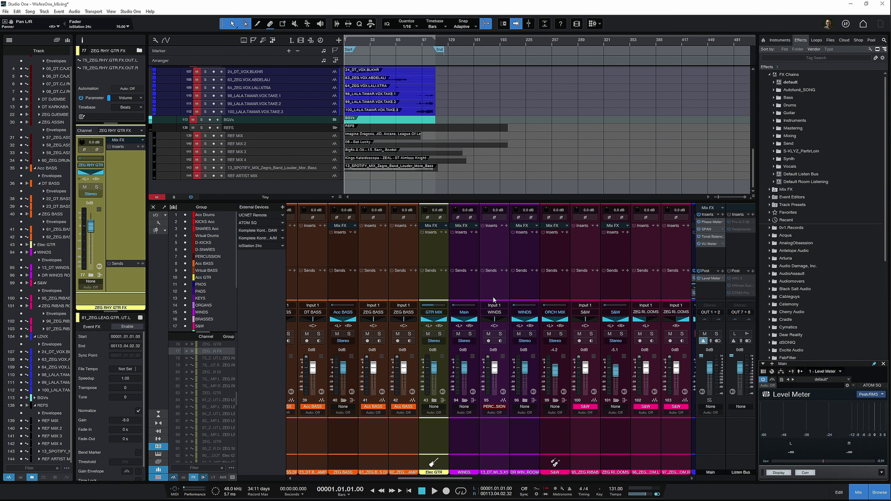
Switch to Studio One and solo the LDVX lead vocal folder channel in the mixer
click(351, 42)
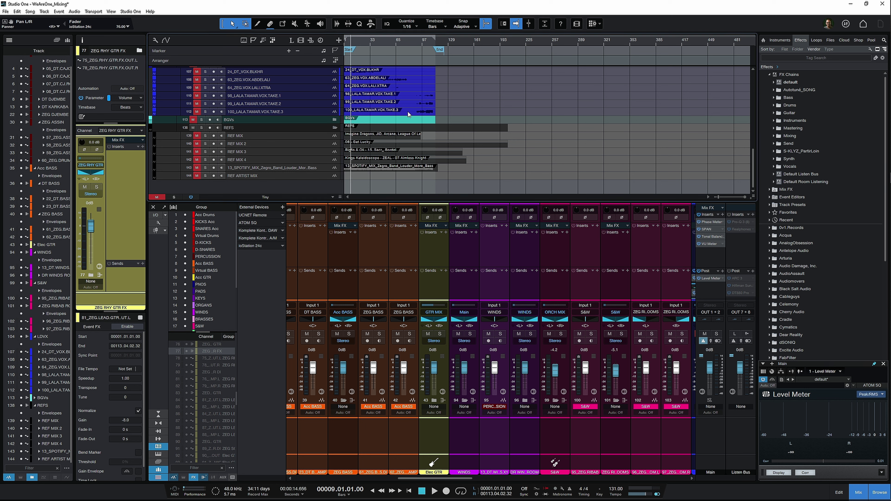
click(361, 254)
click(357, 250)
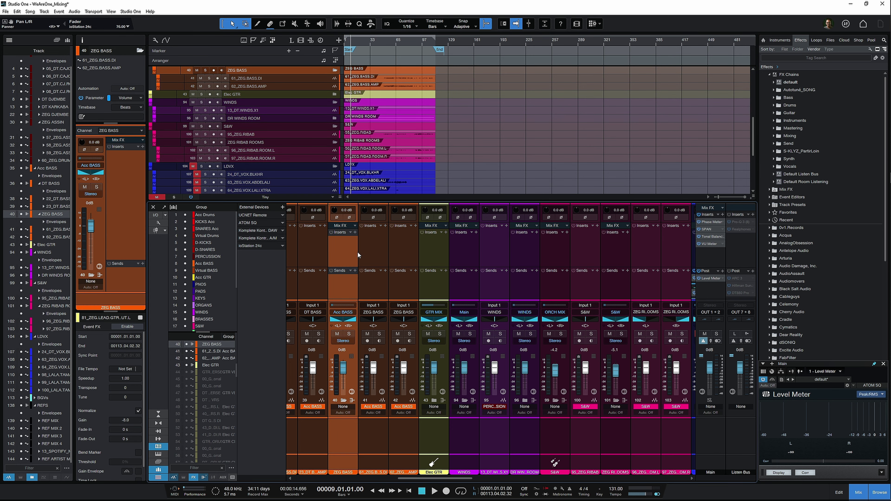
drag(412, 479, 458, 482)
click(446, 243)
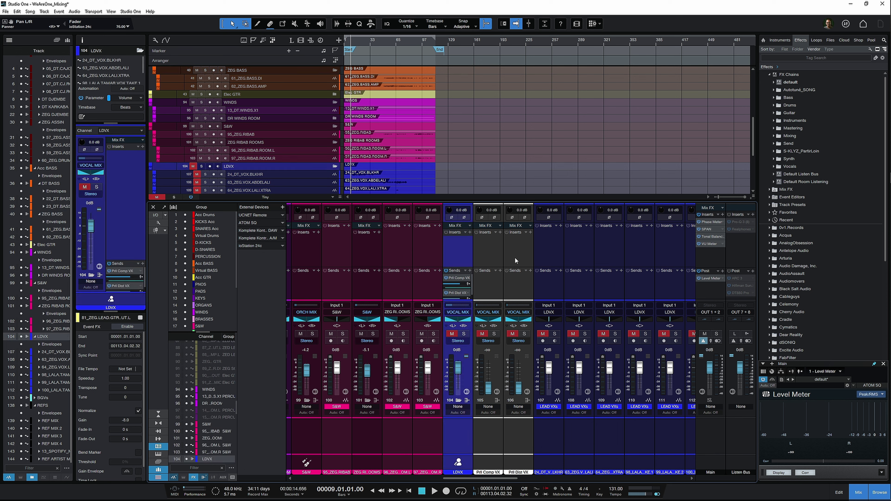
key(s)
Place the playback cursor in bar 11, just before the first phrase of the 24_DT_VOX.BLKHR lead vocal track
scroll(419, 158, up, 2)
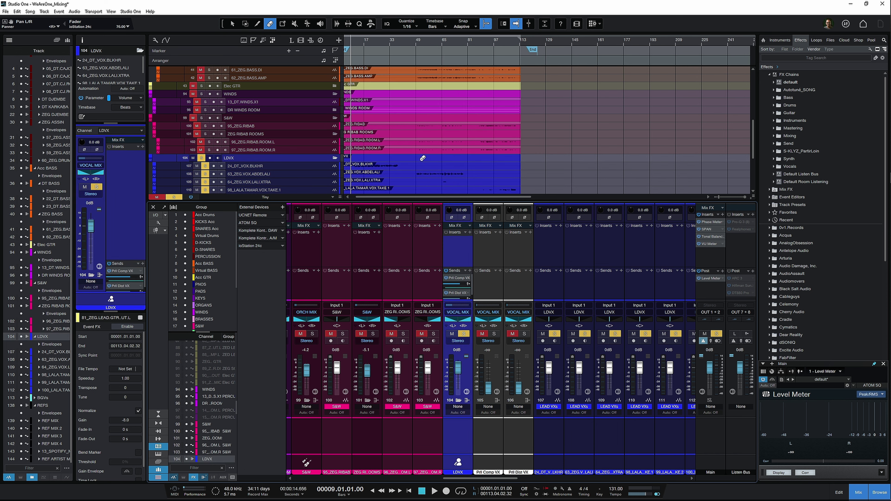
scroll(460, 169, up, 2)
scroll(459, 167, up, 2)
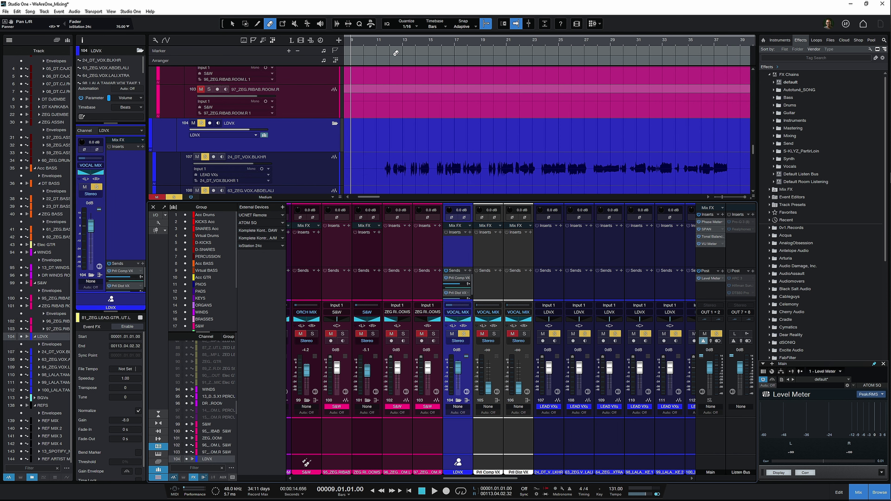
click(379, 47)
key(ctrl+s)
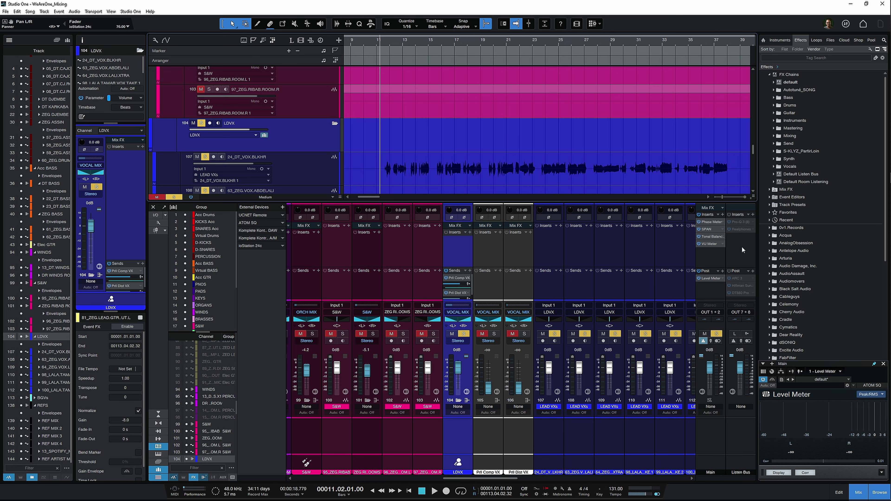
Enable the disabled headphone plug-in on the Listen Bus and audition the soloed lead vocals
click(753, 230)
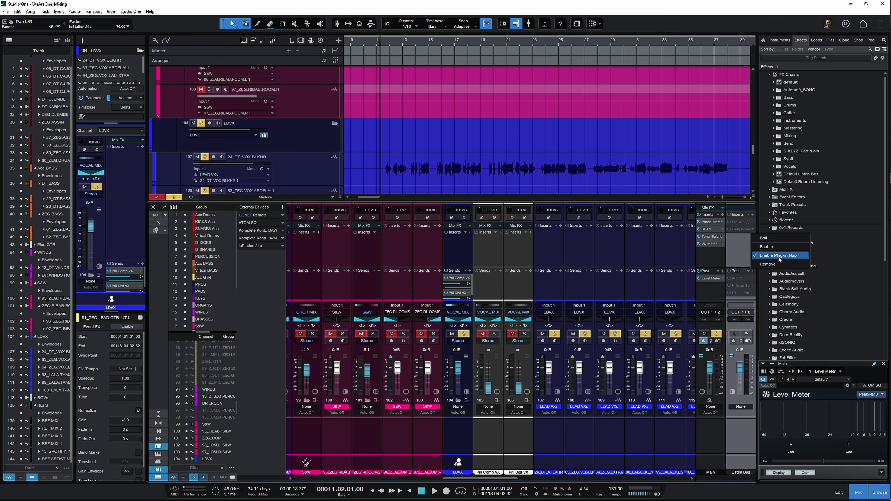
click(767, 247)
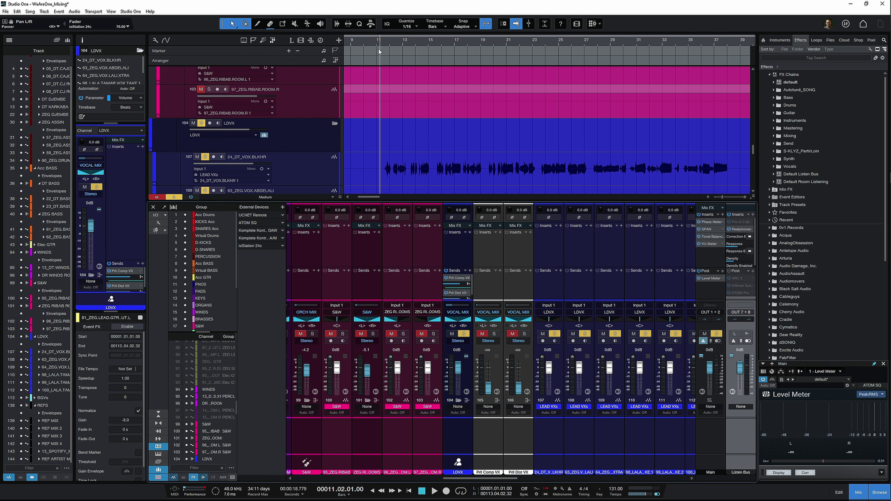
key(space)
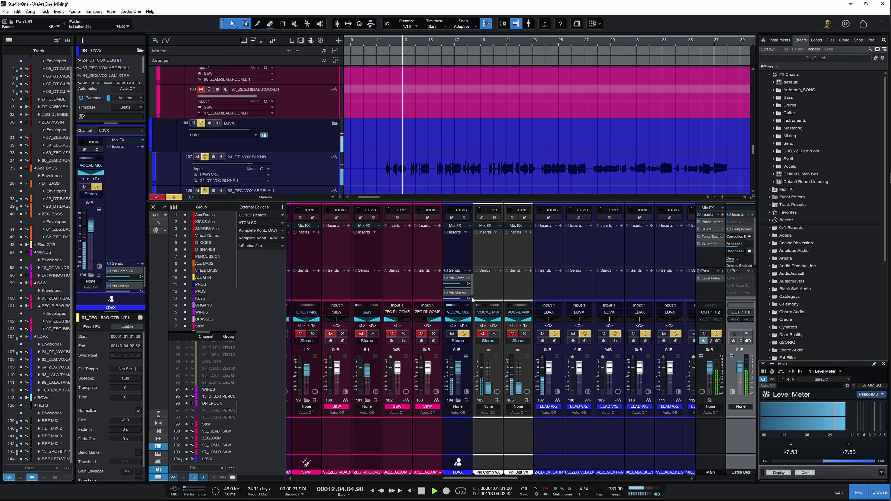
key(space)
Insert the DSEQ3 plug-in on the LDVX channel and move its window up above the mixer
click(462, 259)
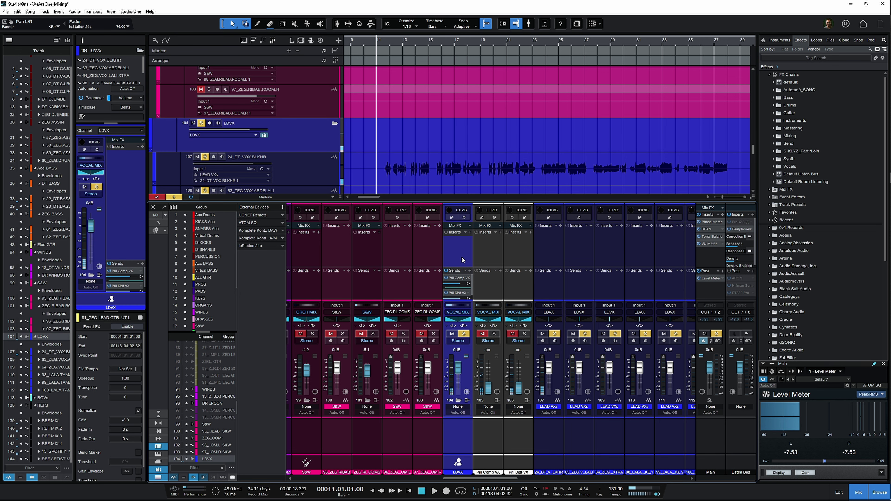
click(470, 232)
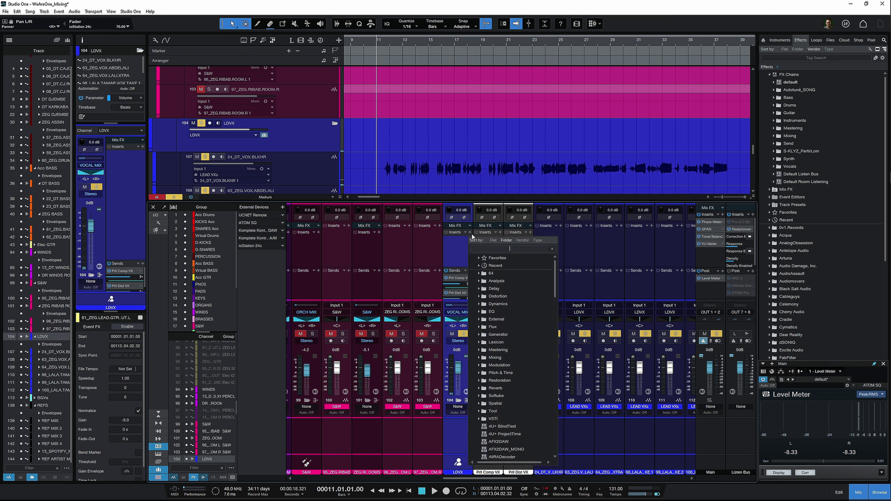
text(dseq)
key(Return)
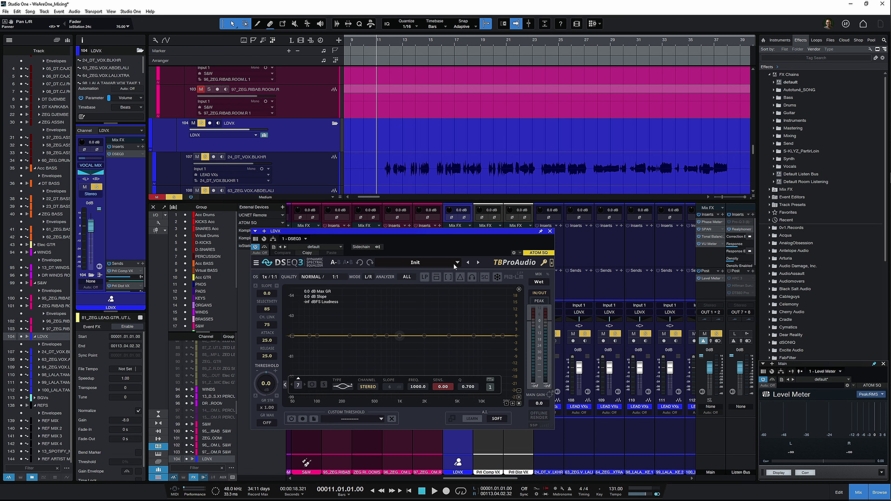
drag(435, 231, 488, 90)
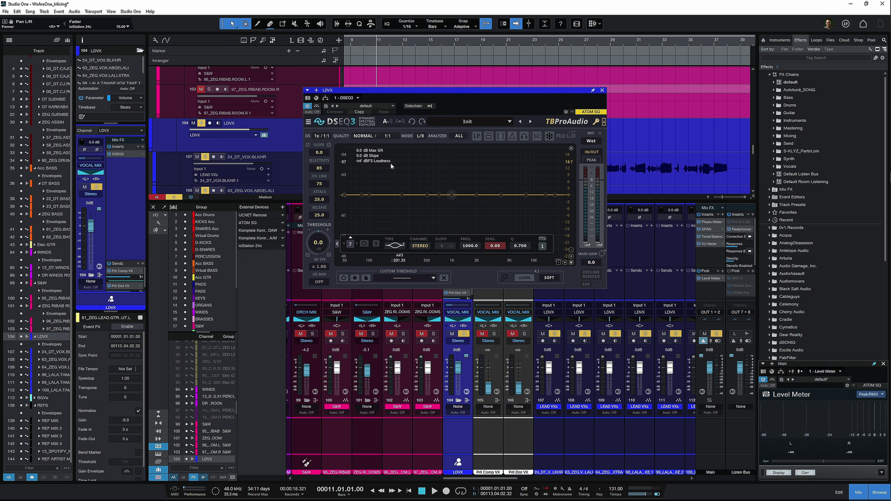
Load the factory preset "Vocals - male deess" in DSEQ3
click(478, 122)
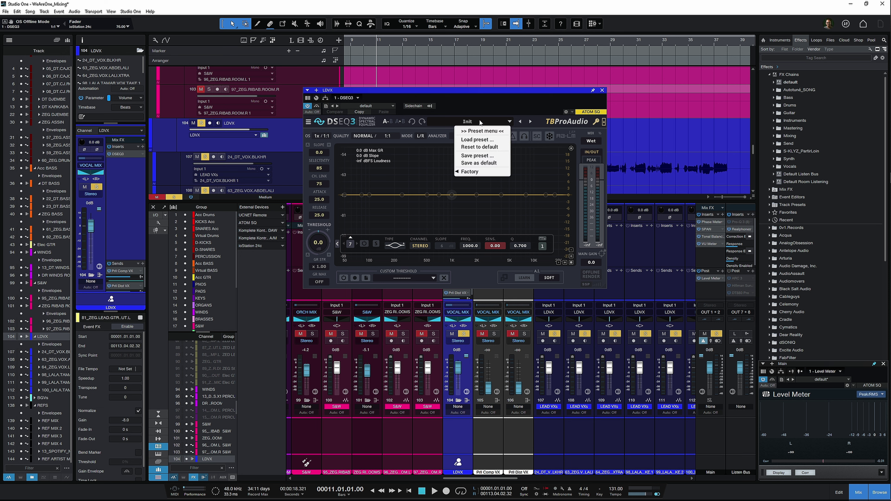
mouse_move(479, 173)
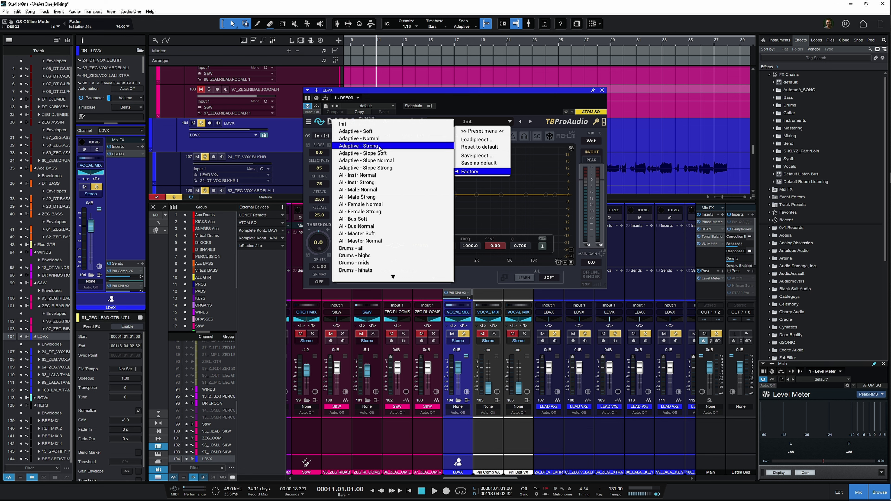
click(400, 280)
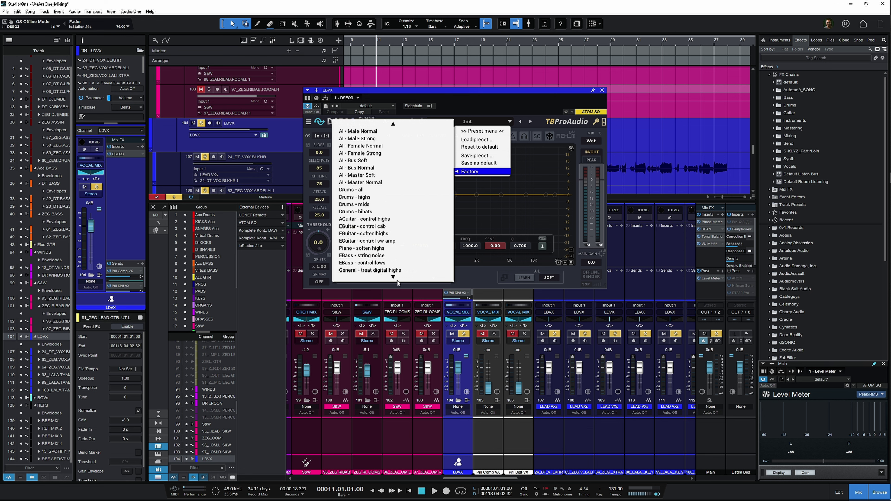
mouse_move(394, 277)
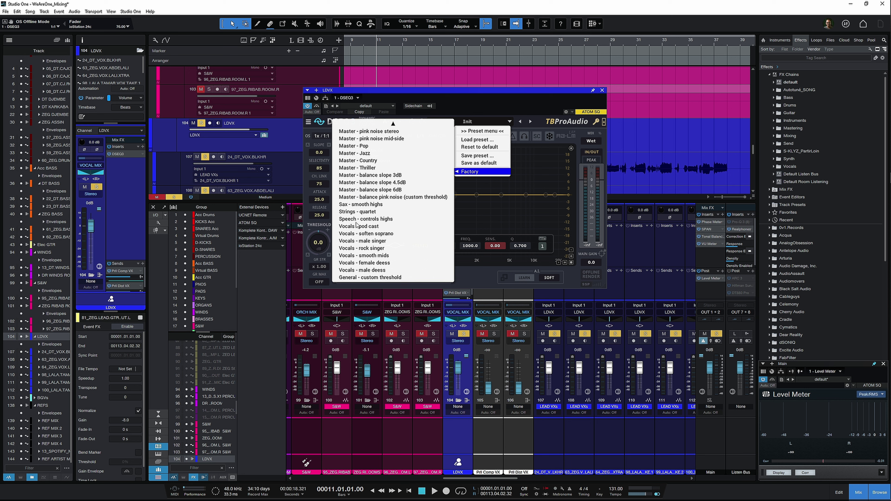
click(377, 271)
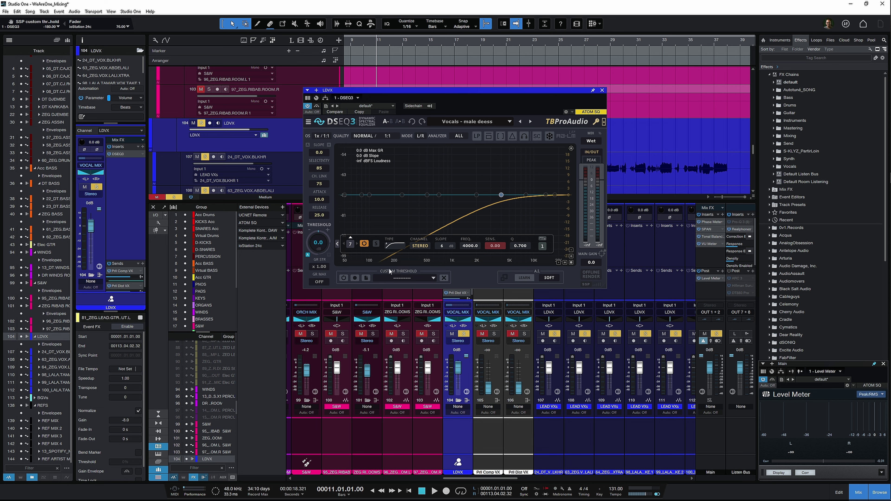
Audition the lead vocals from bar 11 with DSEQ3 active, bypassed and active again to compare the de-essing
key(space)
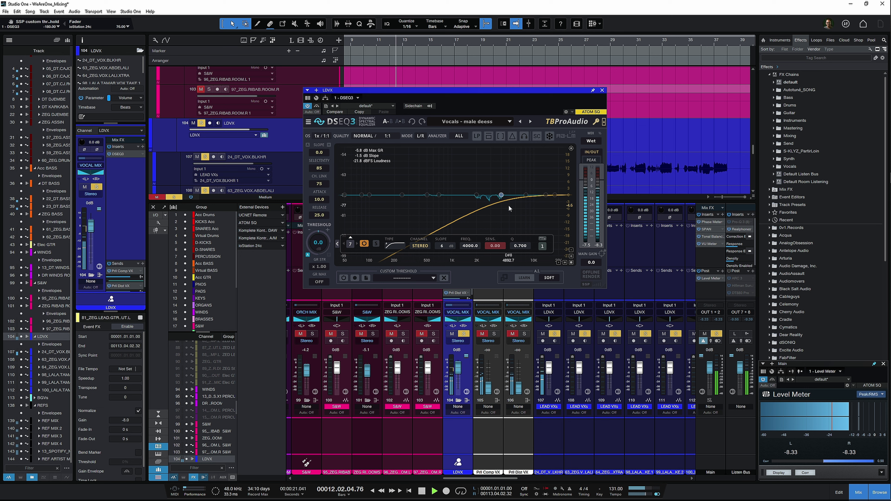
key(space)
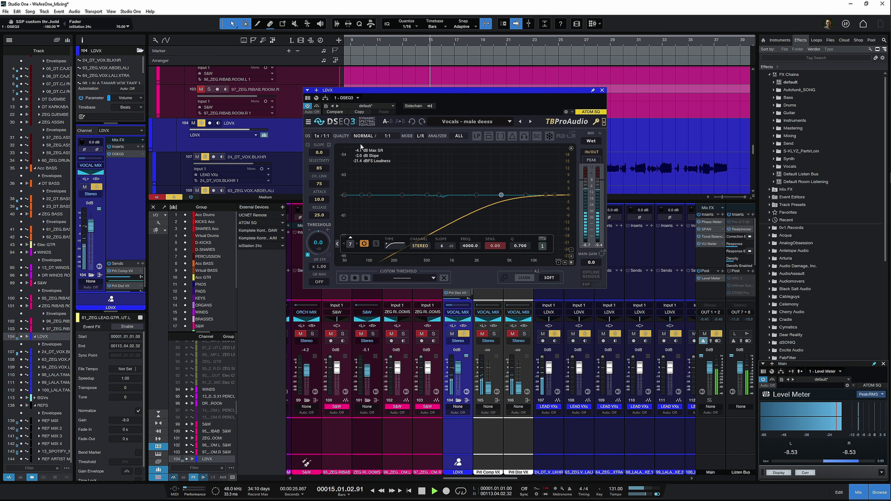
click(318, 107)
key(space)
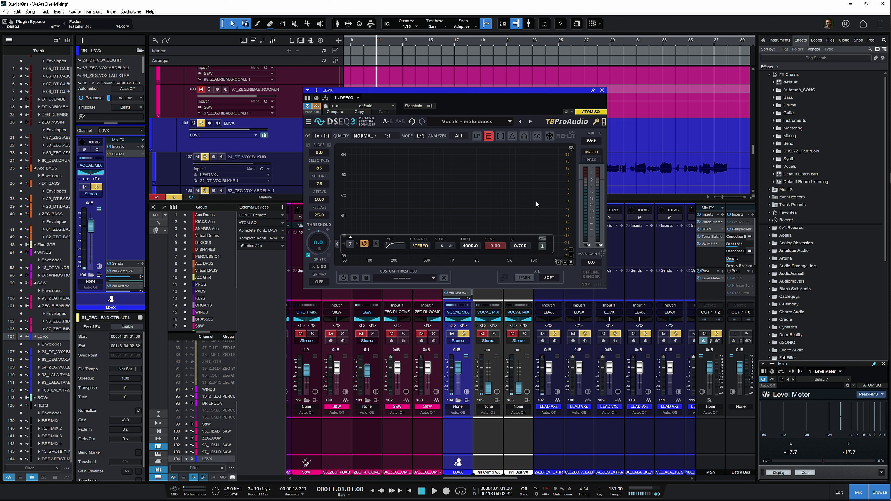
key(space)
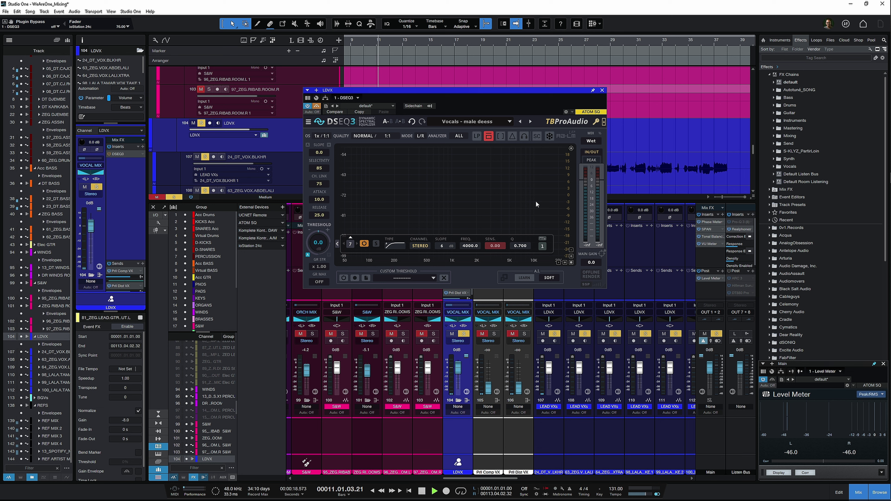
key(space)
click(317, 107)
key(space)
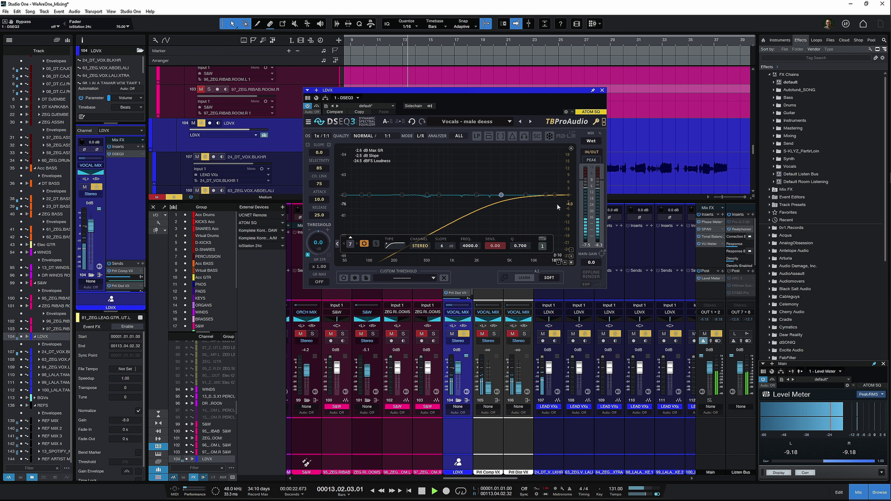
key(space)
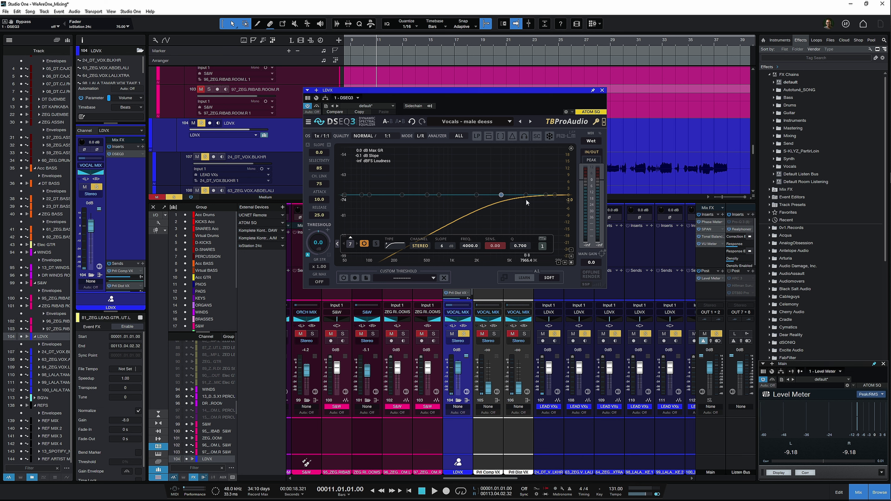
Lower the overall threshold to -18.5 dB and audition the lead vocals with the stronger de-essing
click(308, 254)
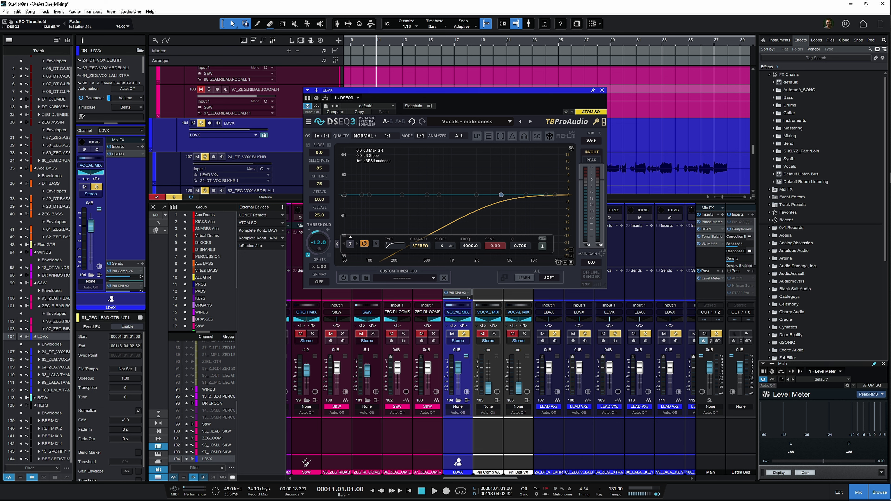
drag(323, 240, 323, 241)
key(space)
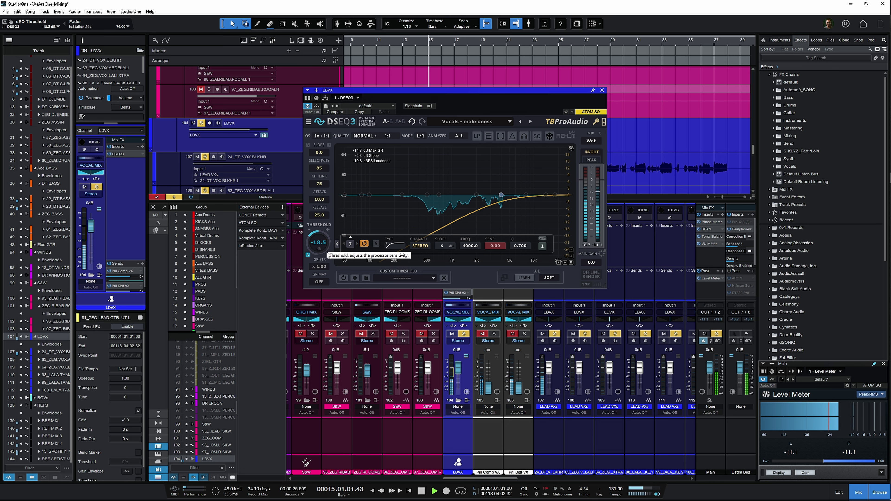
key(space)
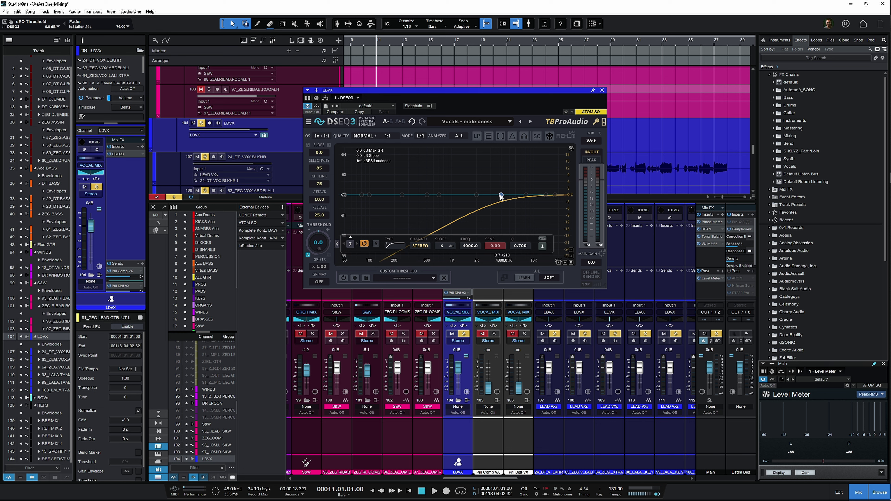
Raise a bell band to a sensitivity of about 19.4 near 6778 Hz, audition it, and lower it to about 0.9
drag(523, 197, 520, 151)
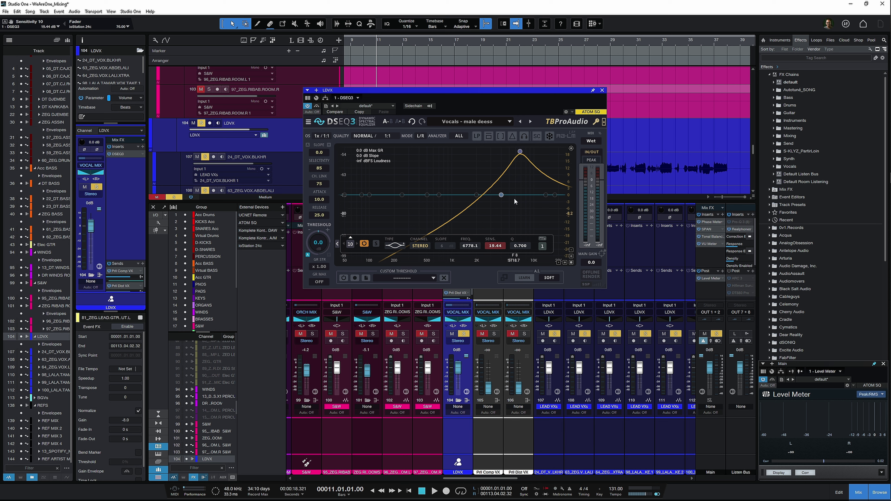
key(space)
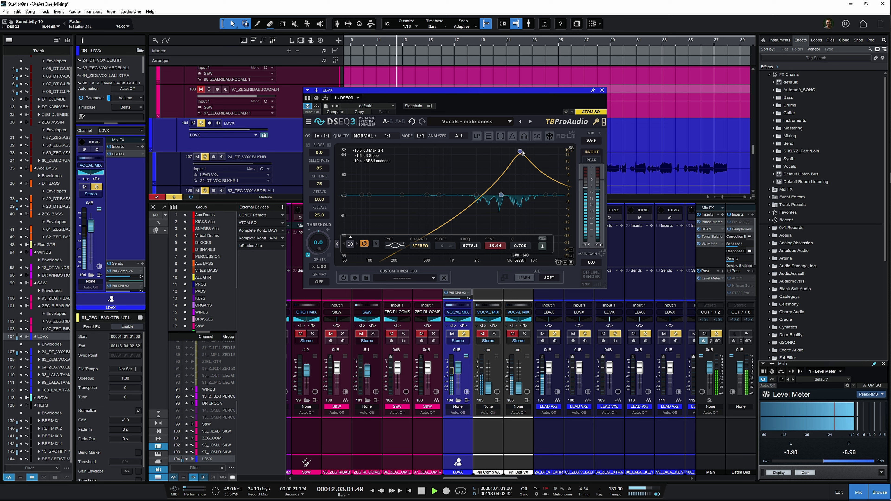
key(space)
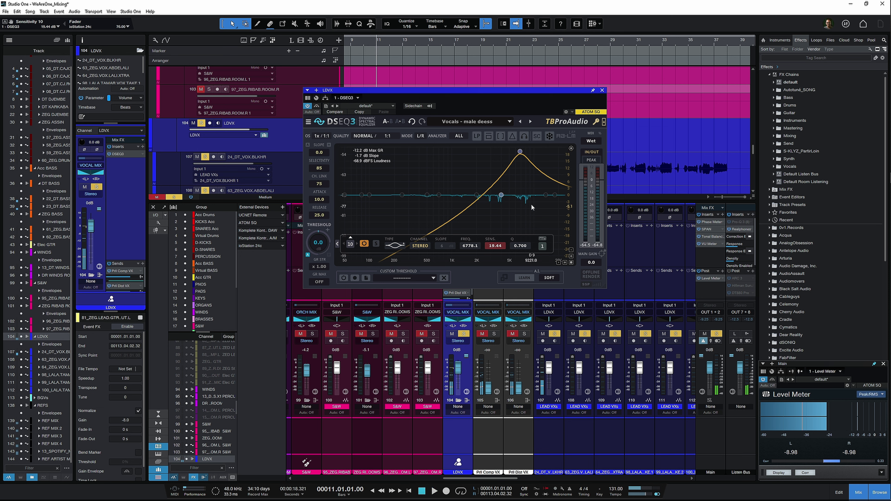
drag(520, 151, 513, 194)
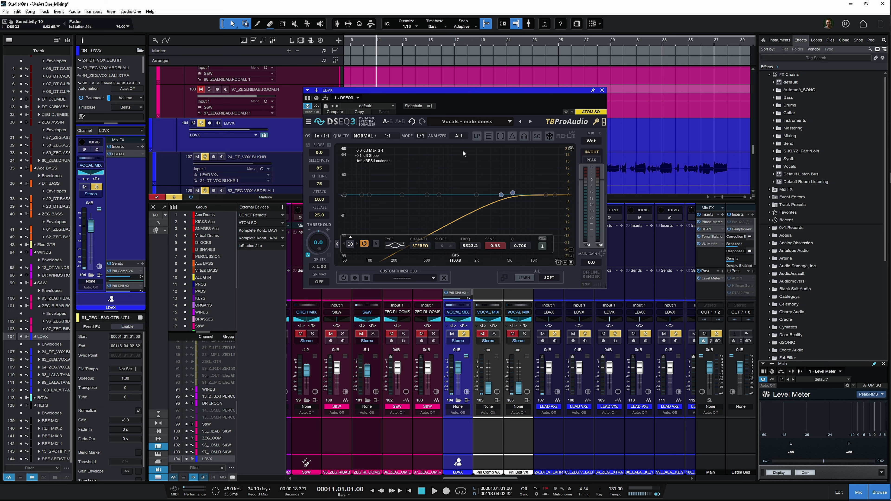
Load the factory preset "Init" in DSEQ3
click(466, 123)
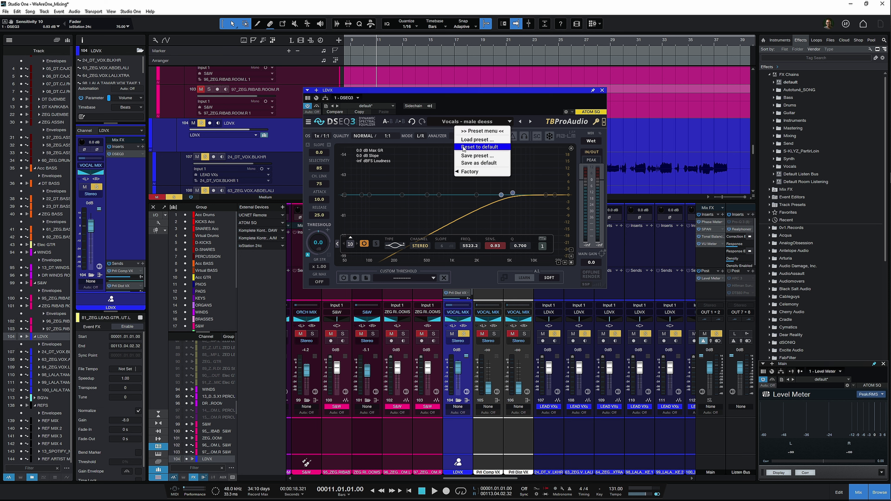
mouse_move(464, 172)
click(348, 124)
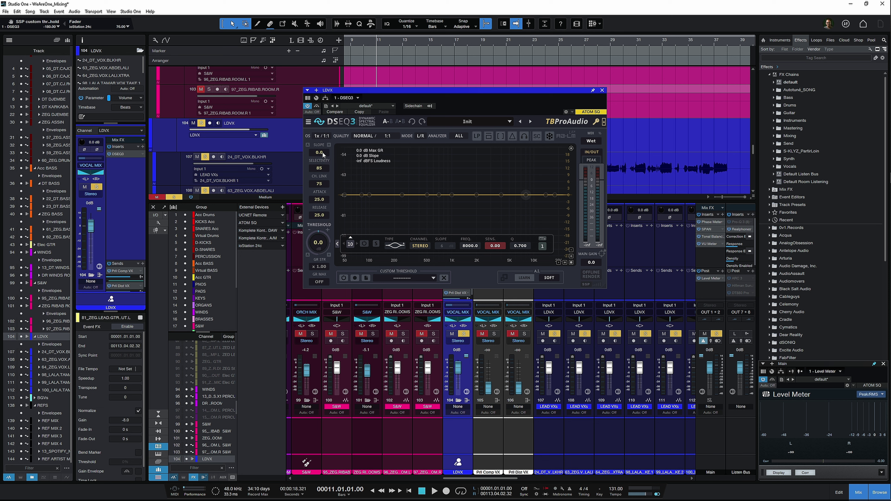
Audition the lead vocals with the slope at 9.0 dB and at -8.8 dB, and reset the slope to 0.0
drag(323, 155, 323, 145)
key(space)
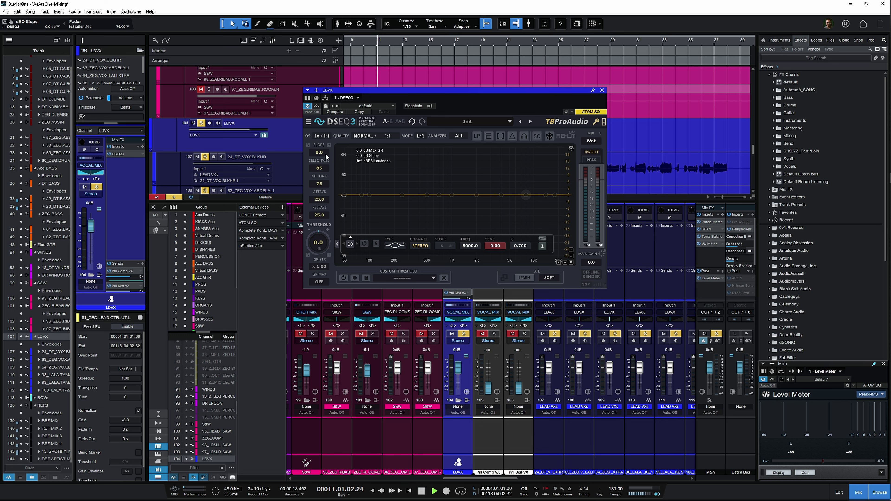
scroll(321, 153, up, 9)
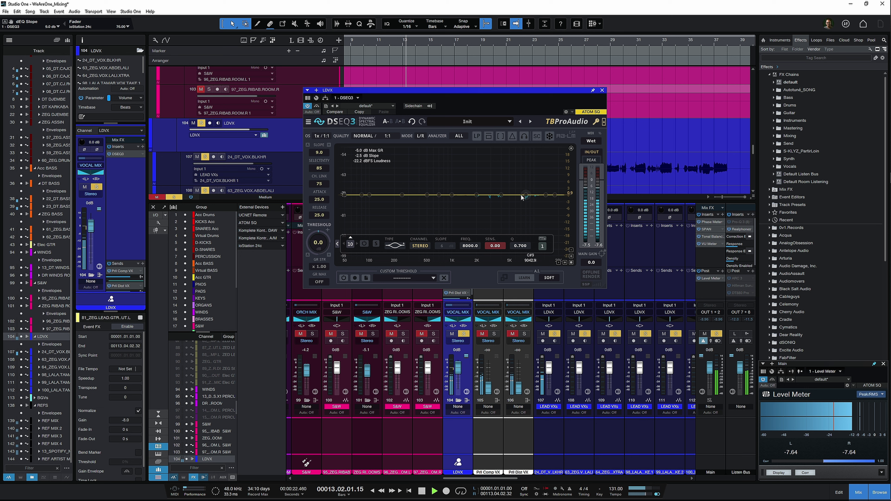
scroll(321, 157, down, 18)
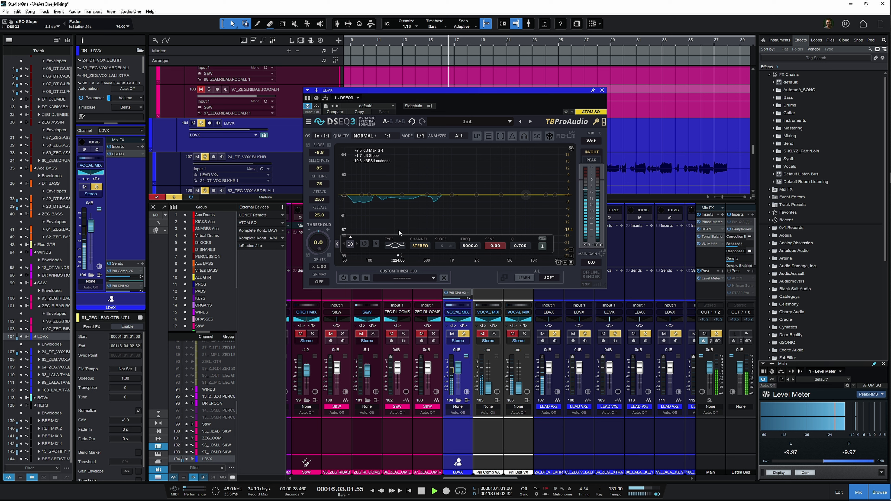
key(space)
double_click(318, 153)
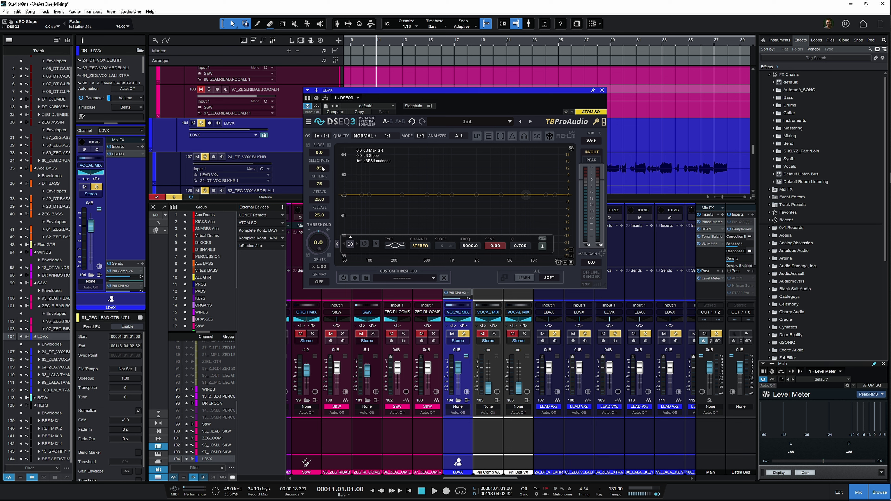
Set the threshold to -10.5 dB and audition the selectivity at Soft, 96 and Sharp
double_click(319, 168)
drag(318, 243, 318, 254)
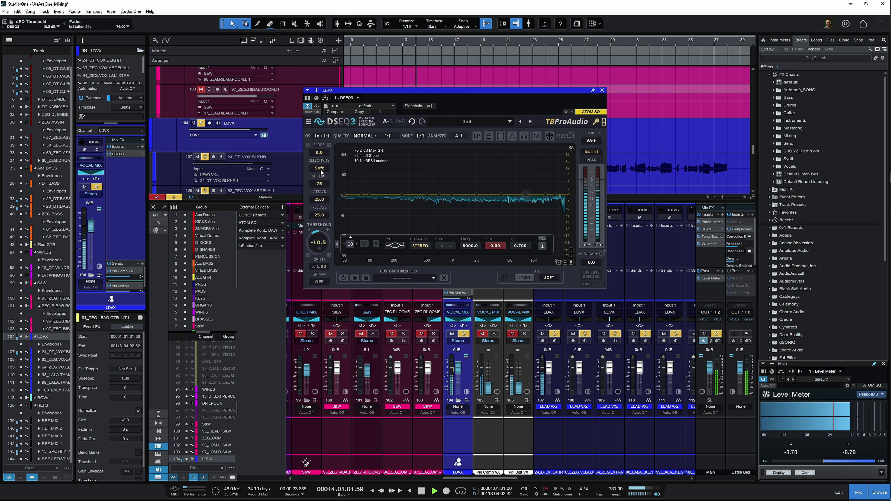
drag(320, 169, 320, 88)
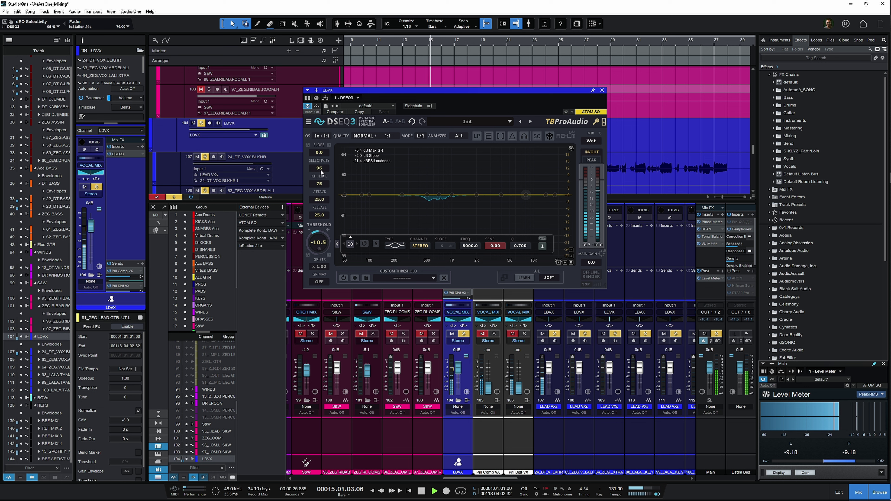
drag(325, 170, 325, 141)
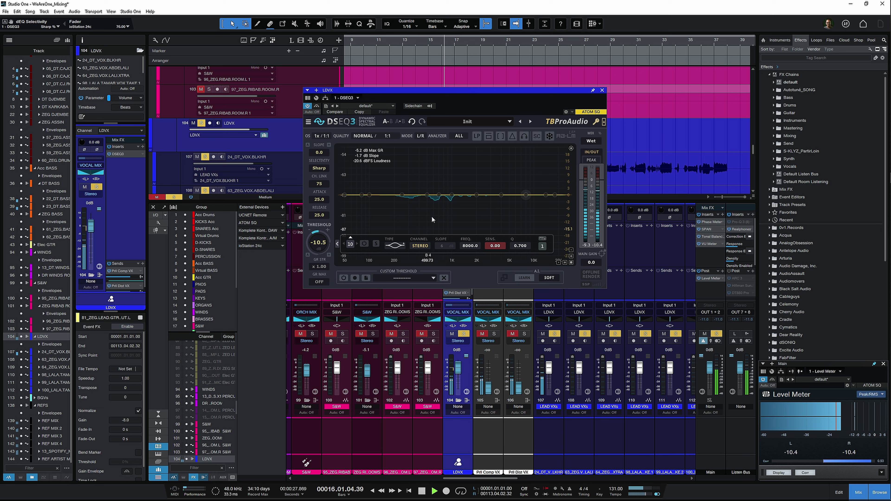
key(space)
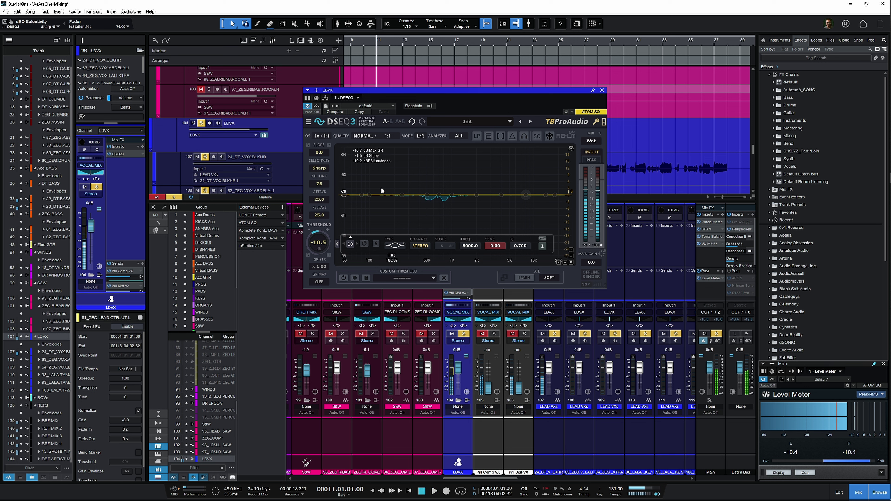
Set the selectivity to 80 and reset the threshold to 0.0 dB
scroll(319, 168, down, 10)
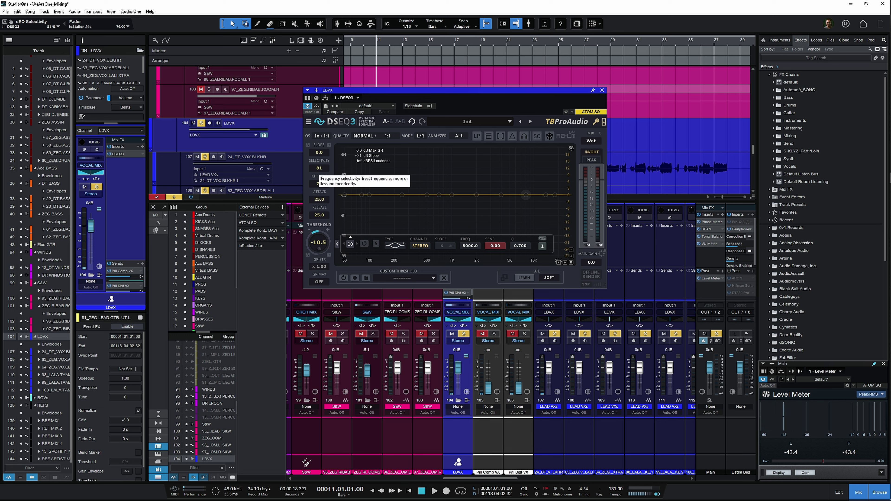
scroll(318, 167, down, 3)
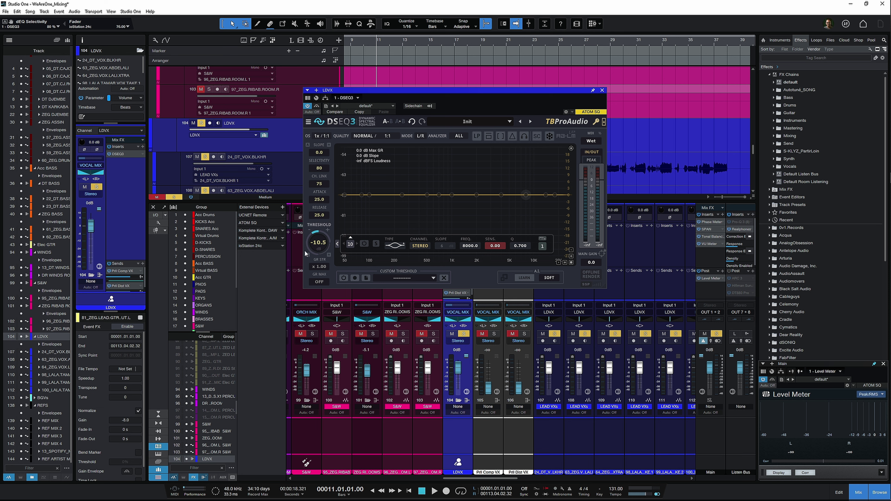
double_click(318, 243)
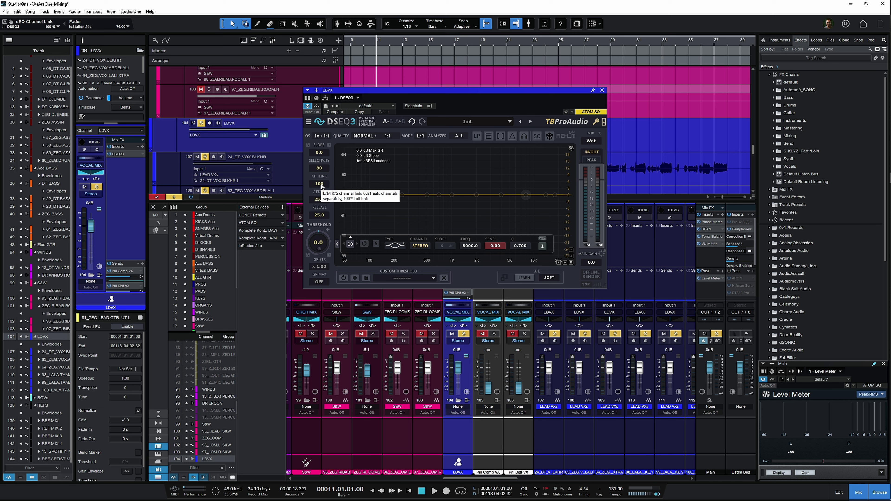
Audition the lead vocals with the channel link at 100, and set the attack to 10.7 and the release to 50.0
key(space)
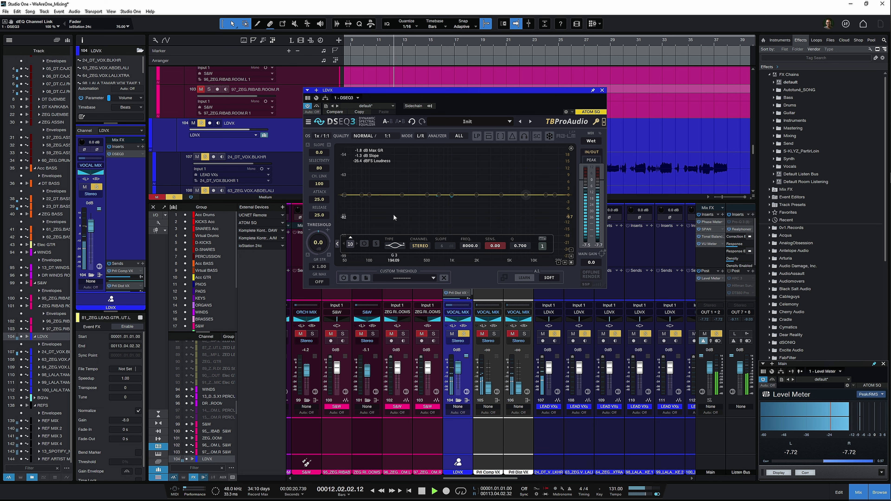
key(space)
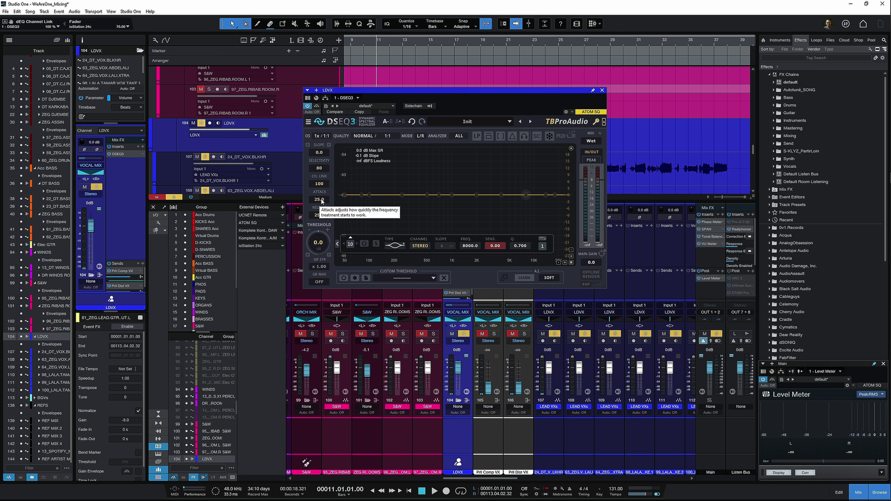
drag(322, 202, 322, 203)
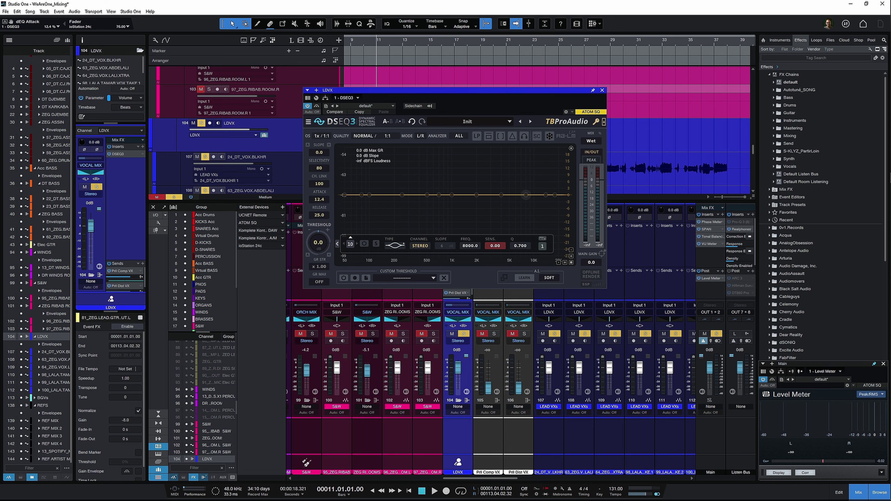
drag(321, 201, 322, 214)
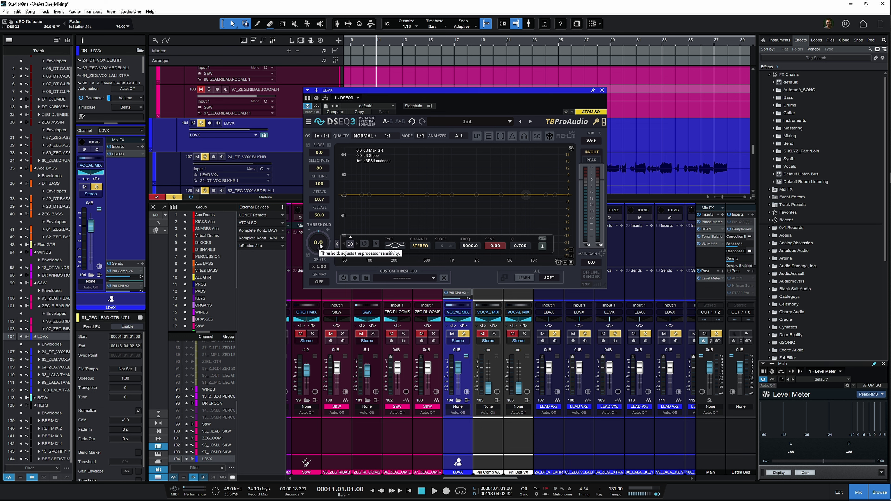
Try the threshold at -14.4 dB and reset it to 0.0
drag(320, 246, 320, 260)
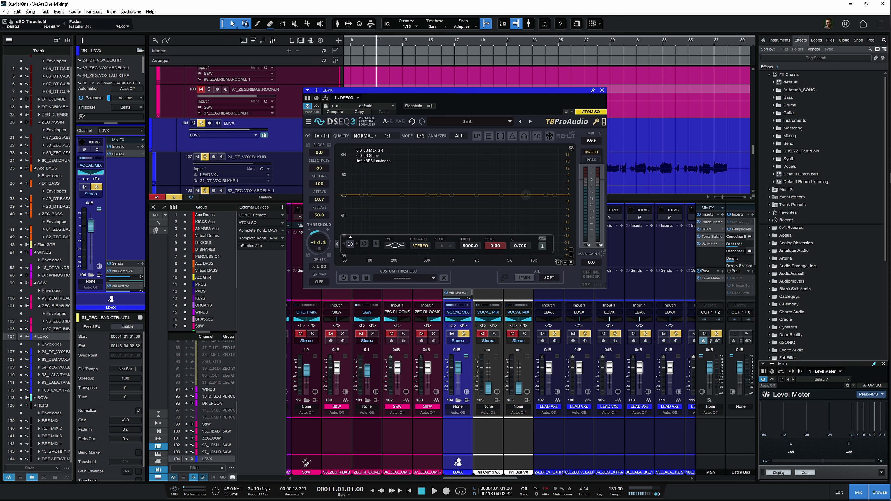
drag(319, 242, 319, 234)
double_click(319, 242)
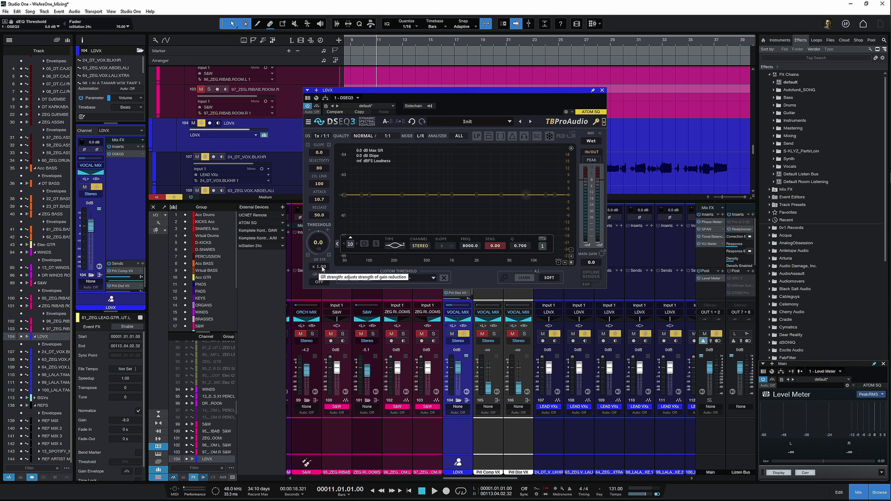
Audition gain reduction strengths of 0.03 and 10.00 with the threshold at -17.0 dB, and reset both to their defaults
click(323, 269)
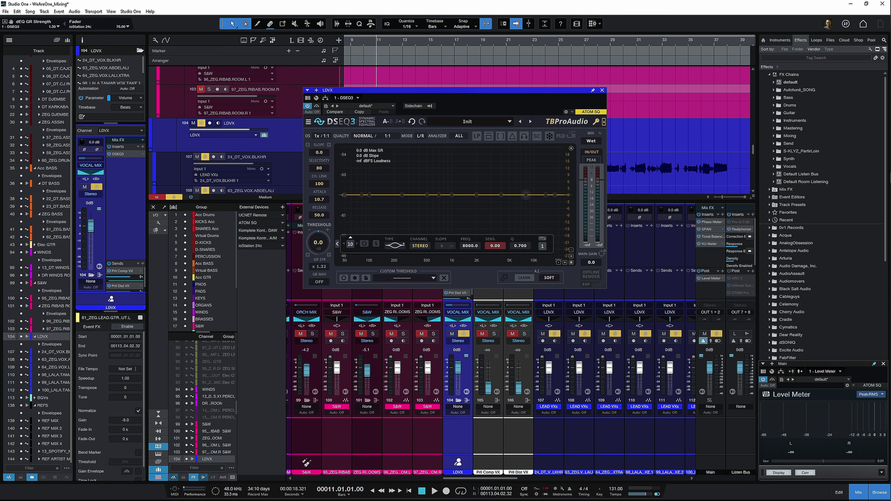
mouse_move(323, 267)
mouse_down()
mouse_move(322, 247)
mouse_move(316, 253)
mouse_up()
key(space)
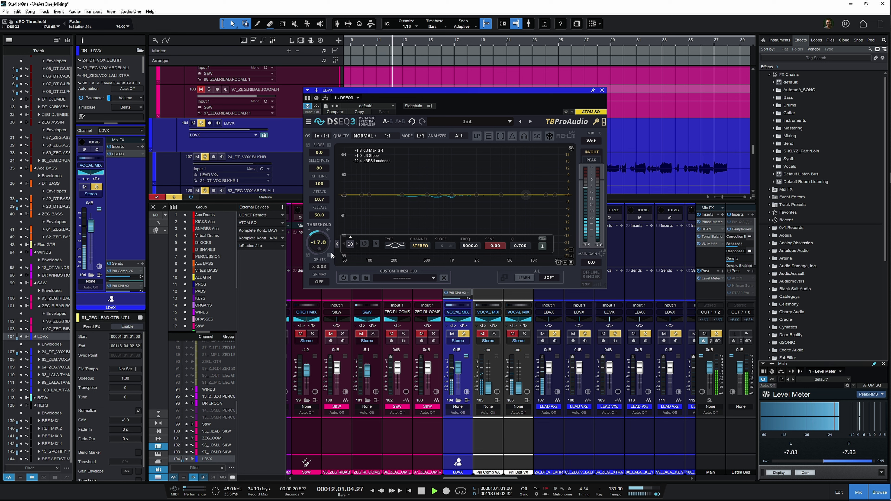
click(321, 267)
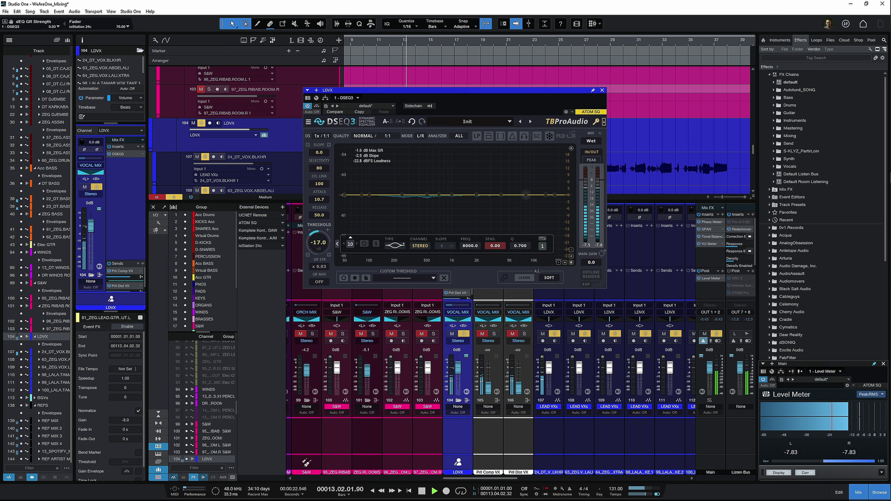
drag(320, 267, 321, 245)
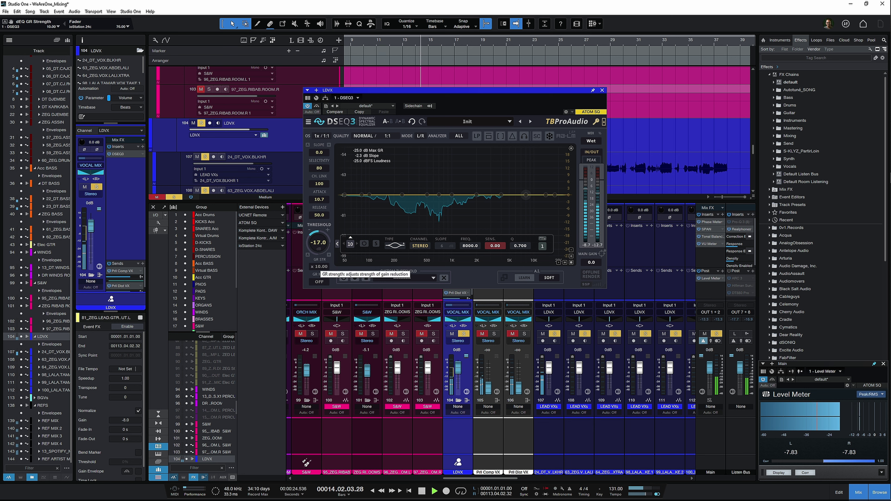
double_click(321, 267)
key(space)
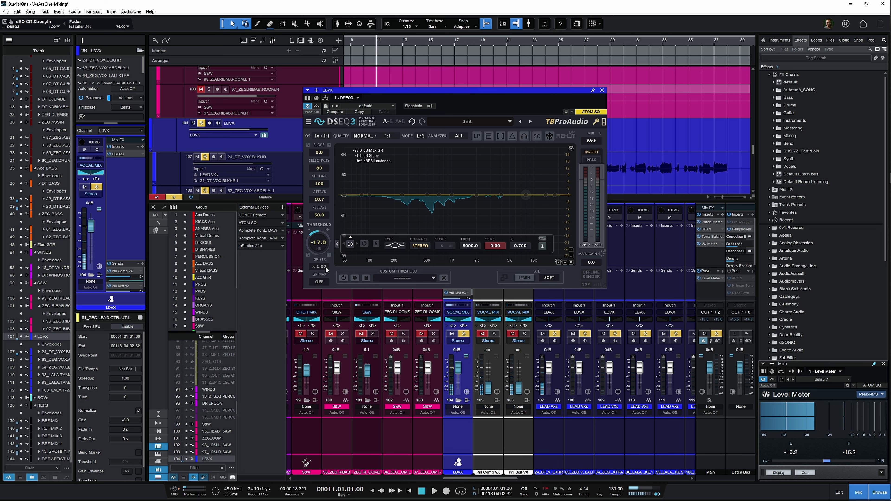
double_click(319, 244)
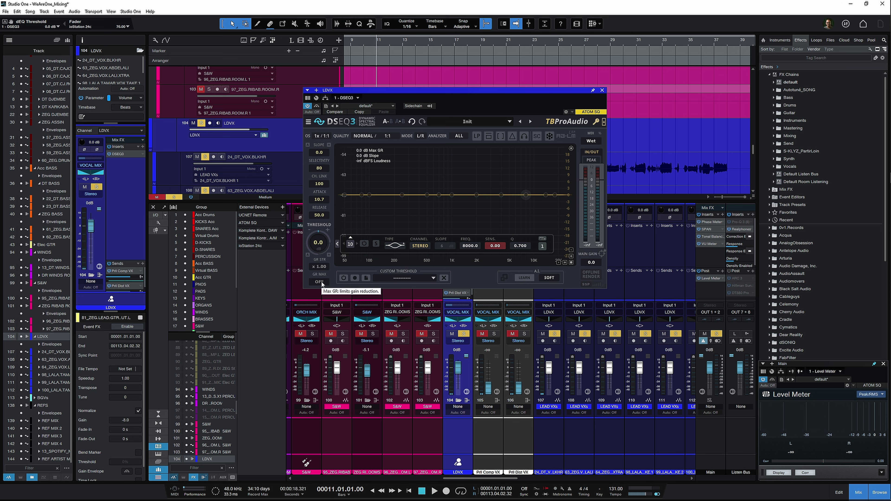
Limit the maximum gain reduction to -6.0 dB
drag(321, 283, 321, 280)
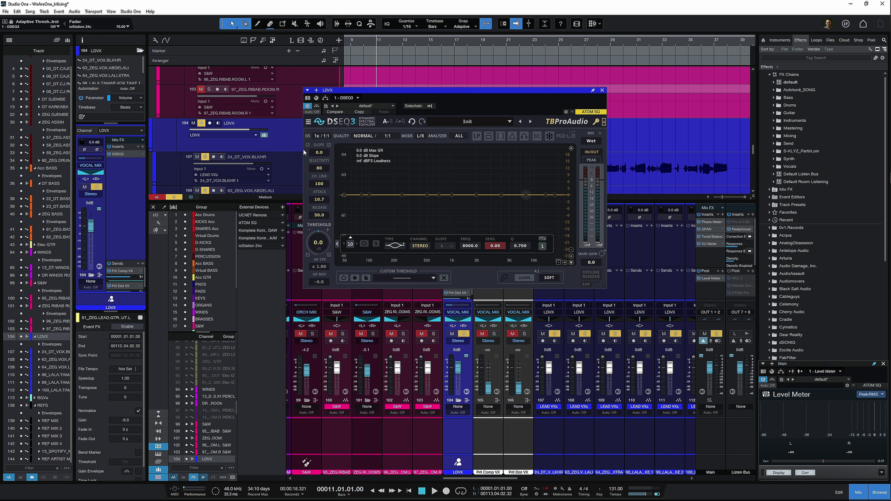
Try the adaptive slope control, switch it off, and auto-calculate the slope while the lead vocals play
click(308, 145)
click(308, 146)
click(308, 146)
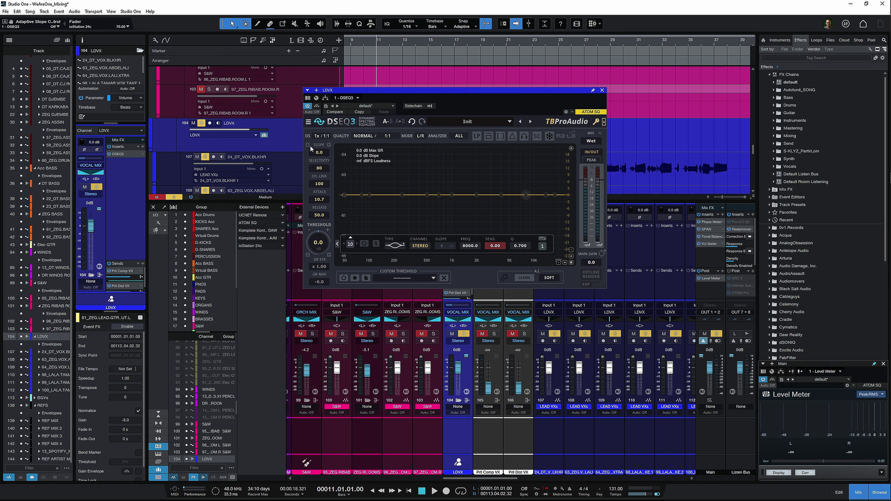
click(329, 146)
key(space)
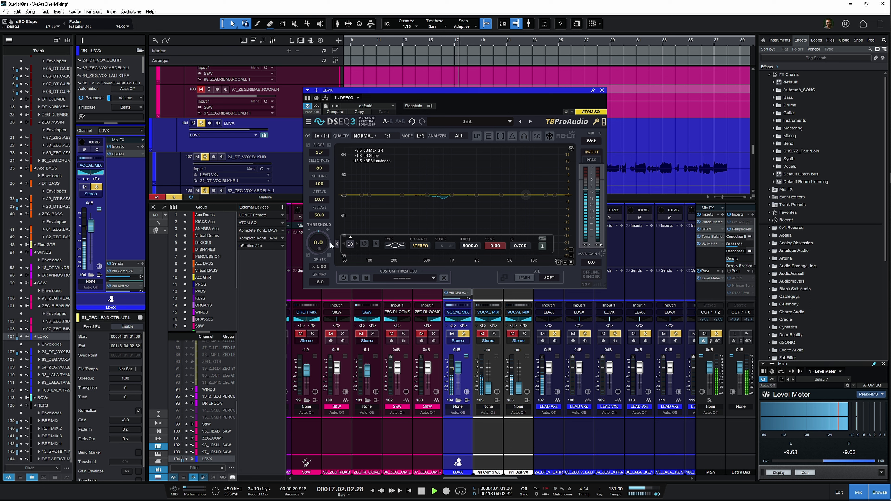
key(space)
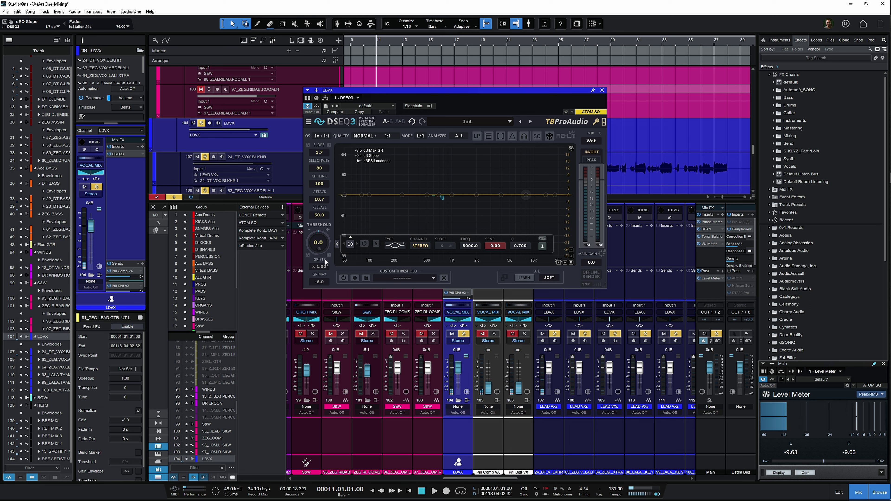
Auto-calculate the threshold repeatedly from the main signal while the lead vocals play
key(space)
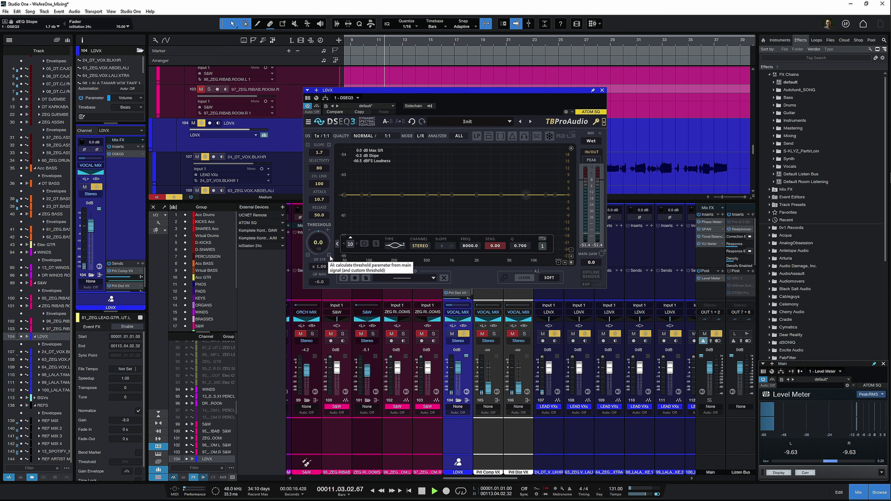
click(330, 255)
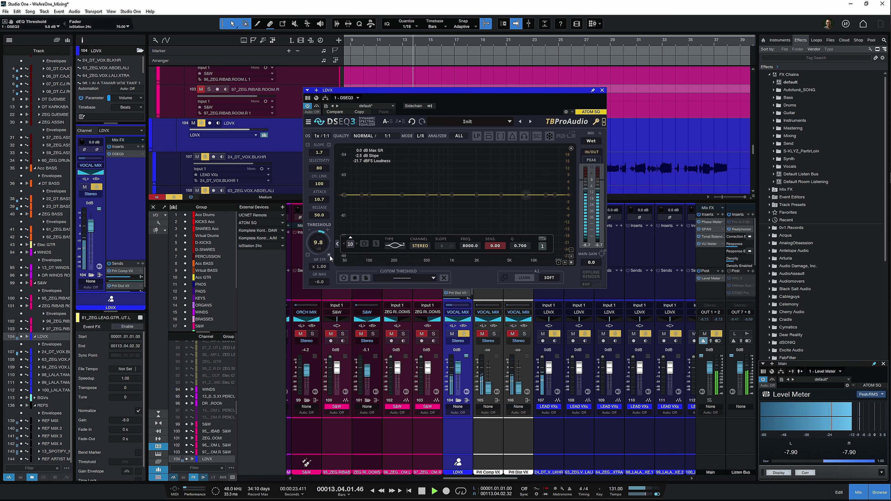
click(330, 256)
key(space)
click(329, 255)
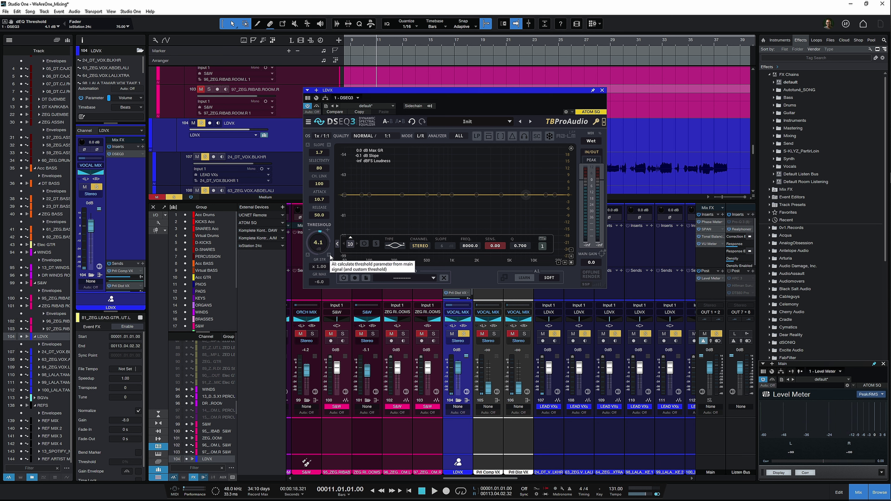
click(330, 256)
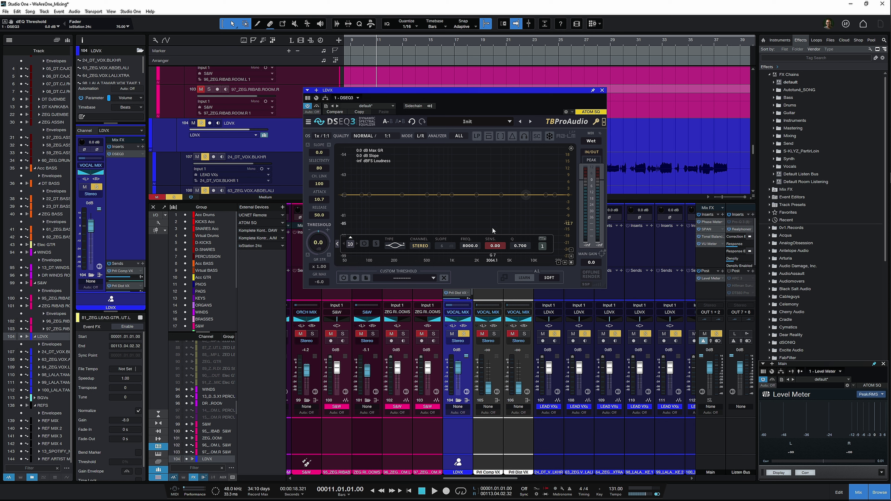
Switch the plugin to Smart A.I. mode and run Learn on the playing lead vocals
click(504, 278)
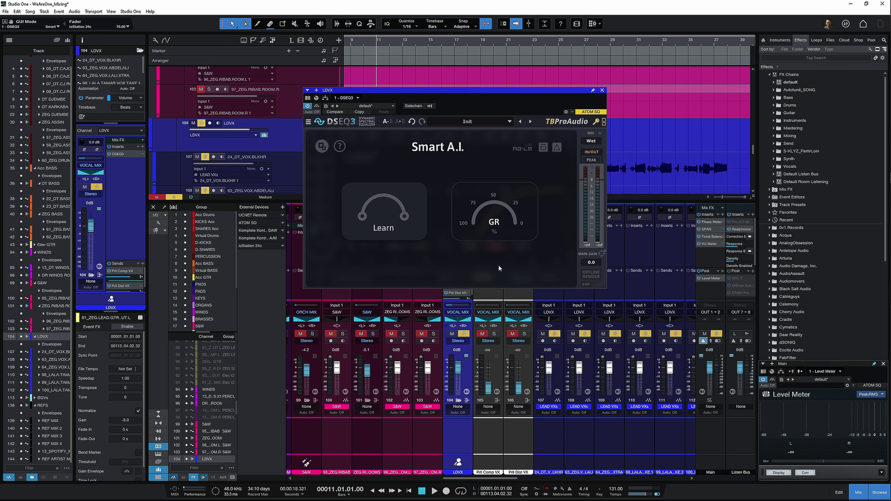
click(543, 149)
click(558, 149)
click(558, 148)
click(364, 211)
key(space)
click(376, 212)
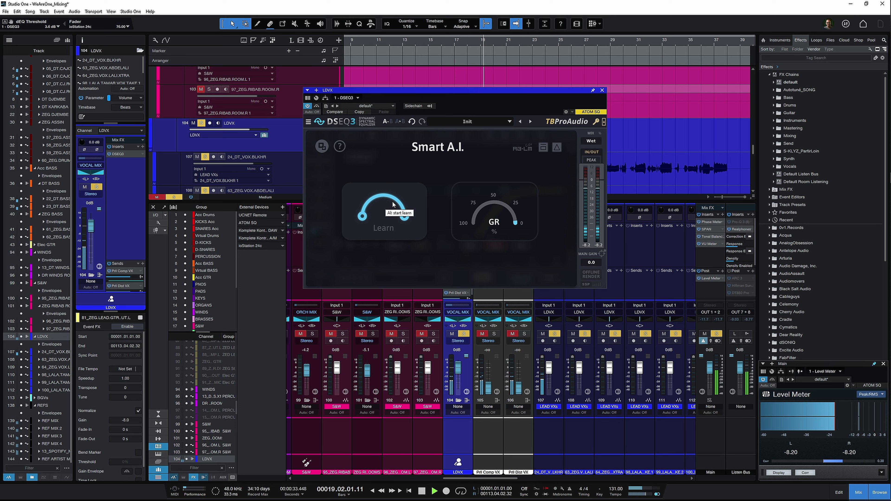
key(space)
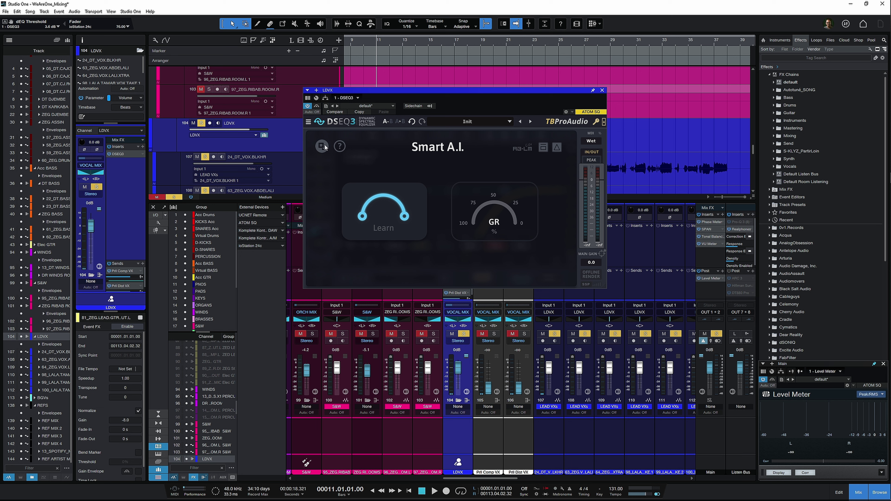
Audition the delta signal with the main gain at 14.0 dB, reset the gain to 0.0, and turn delta monitoring off
click(560, 147)
key(space)
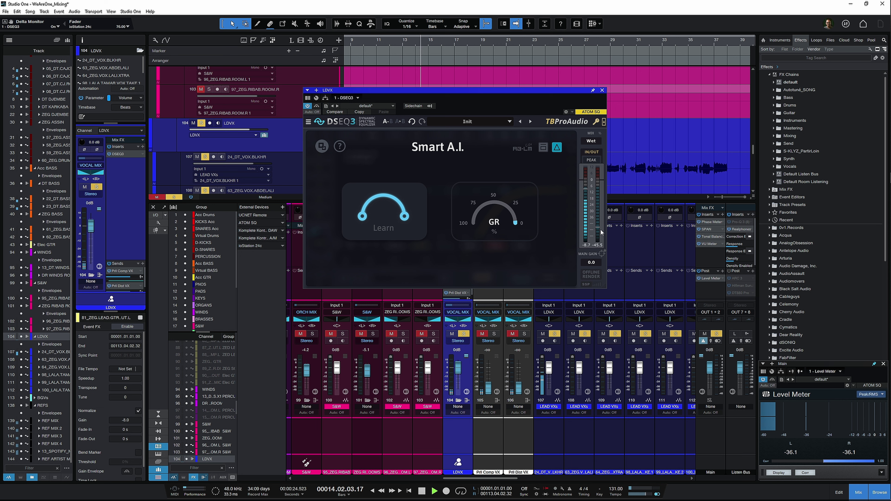
drag(592, 262, 592, 211)
key(space)
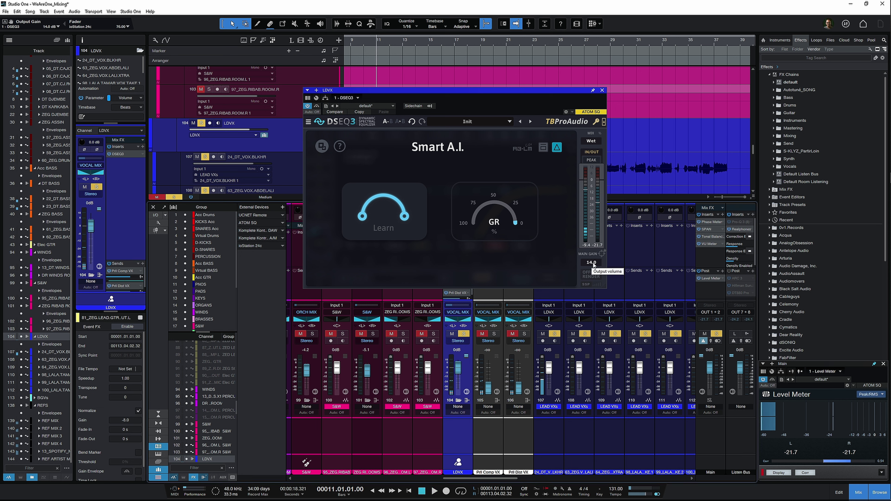
double_click(593, 262)
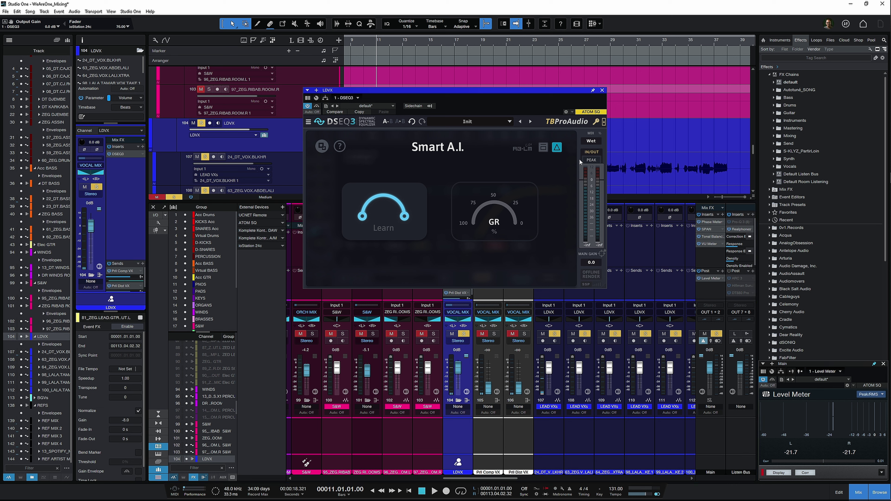
click(552, 148)
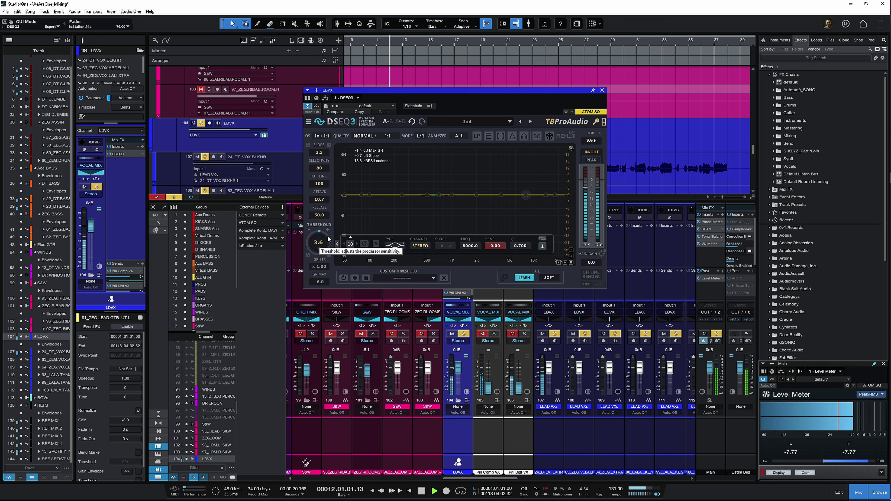
Try thresholds of -0.4 and -2.6 dB, and enable the adaptive threshold with a setting of 4.1
click(319, 242)
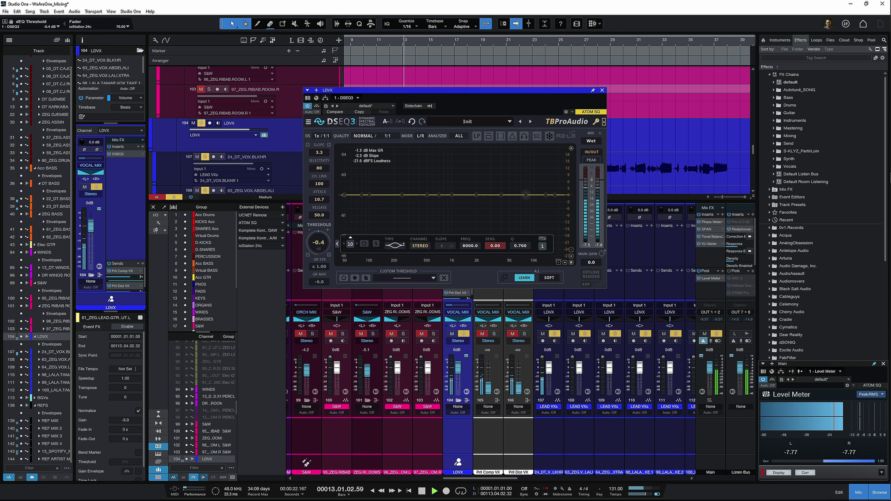
drag(319, 242, 319, 245)
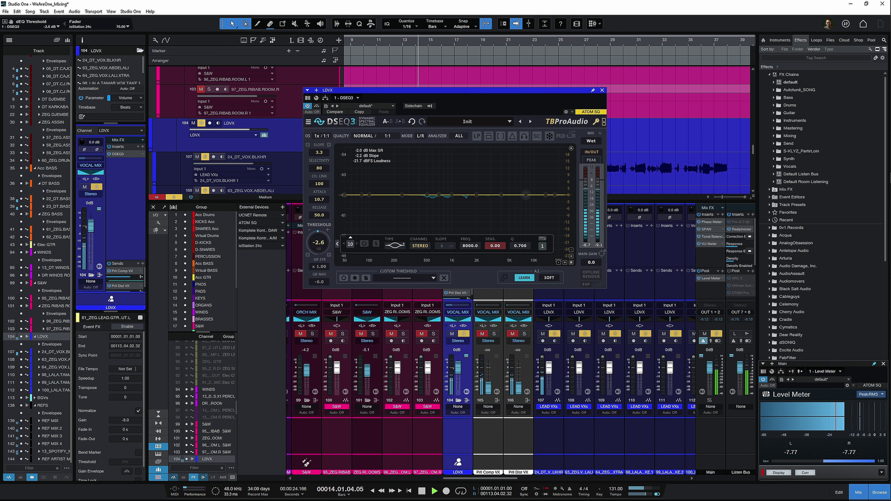
click(308, 254)
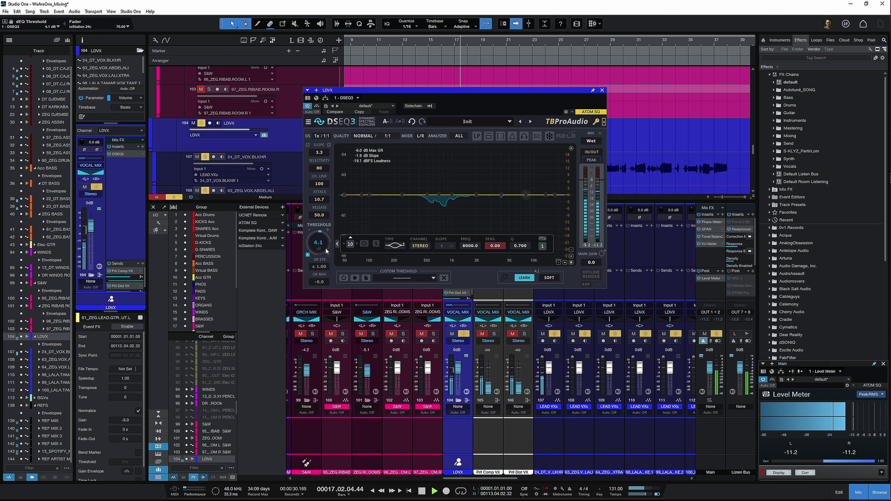
Compare the lead vocals with DSEQ3 bypassed and with its processing active
click(317, 106)
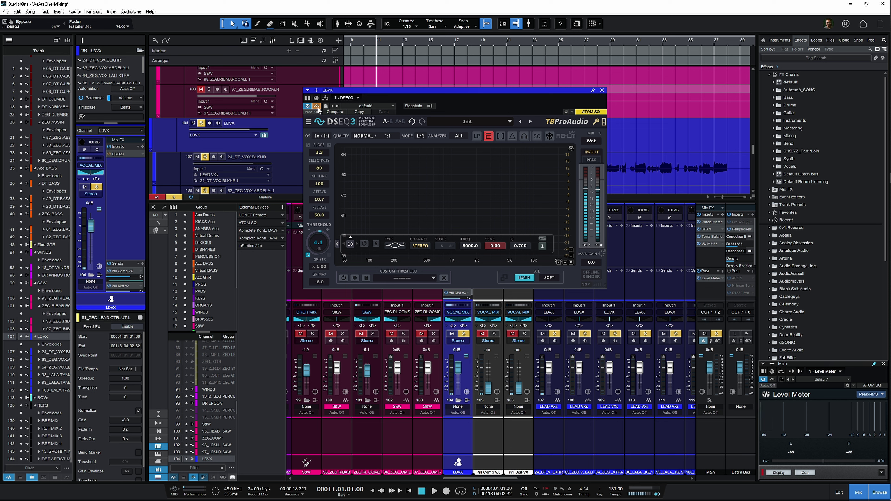
key(space)
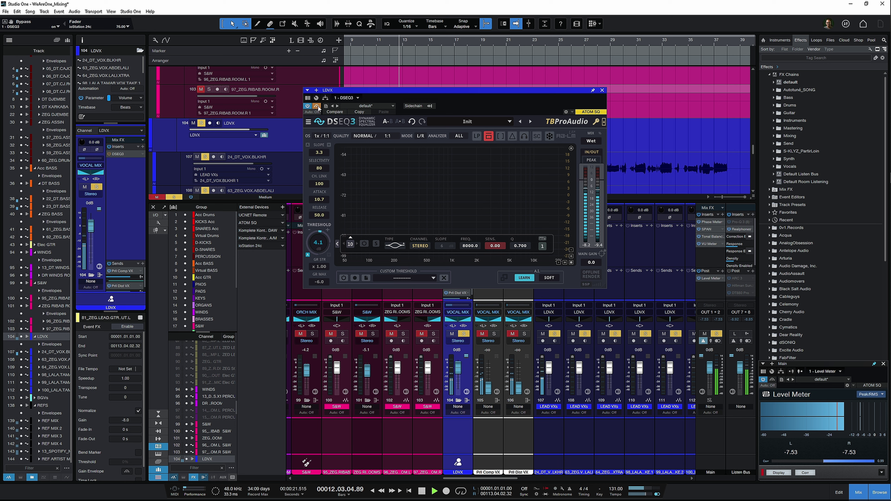
key(space)
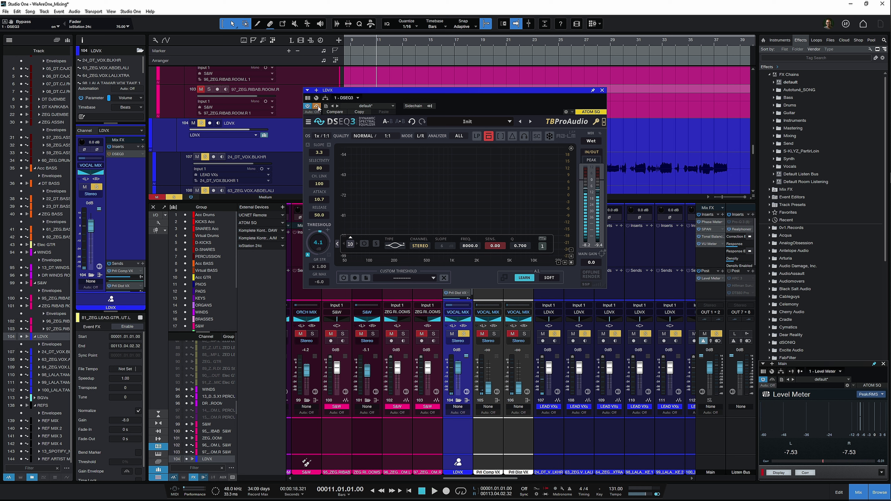
click(317, 106)
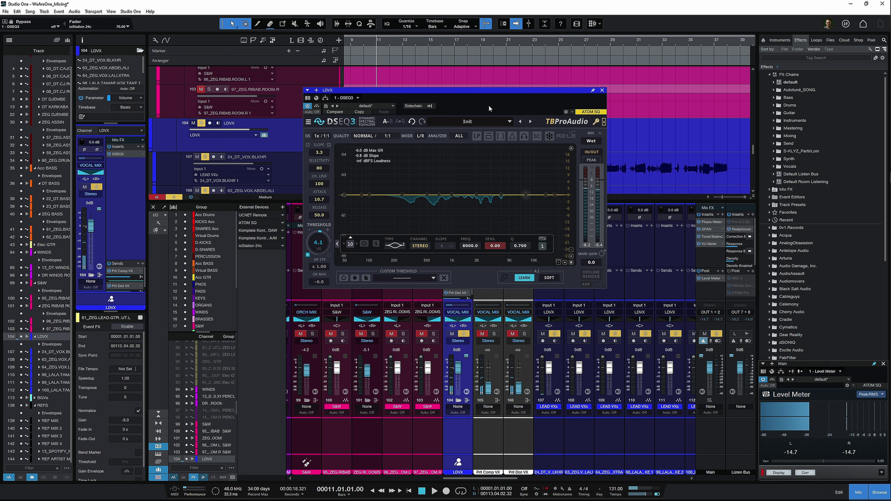
key(space)
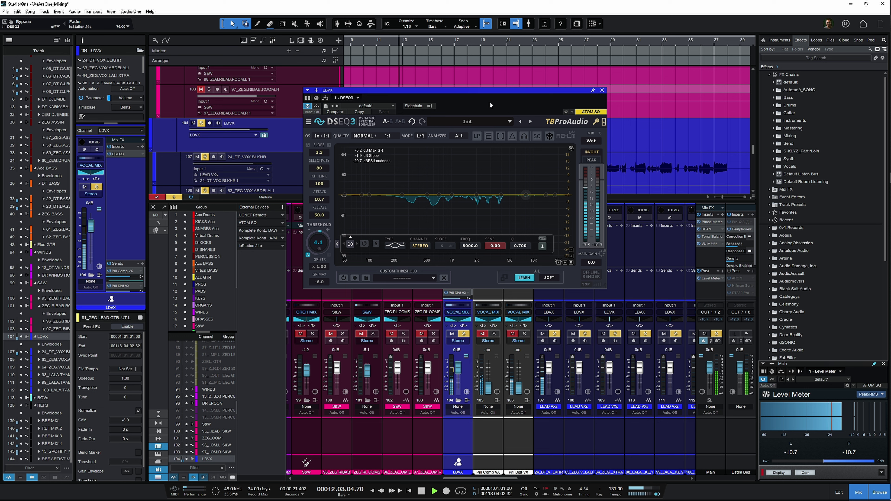
Raise the adaptive threshold to 8.0 and enable band 1 at 50 Hz during playback
drag(318, 243, 318, 232)
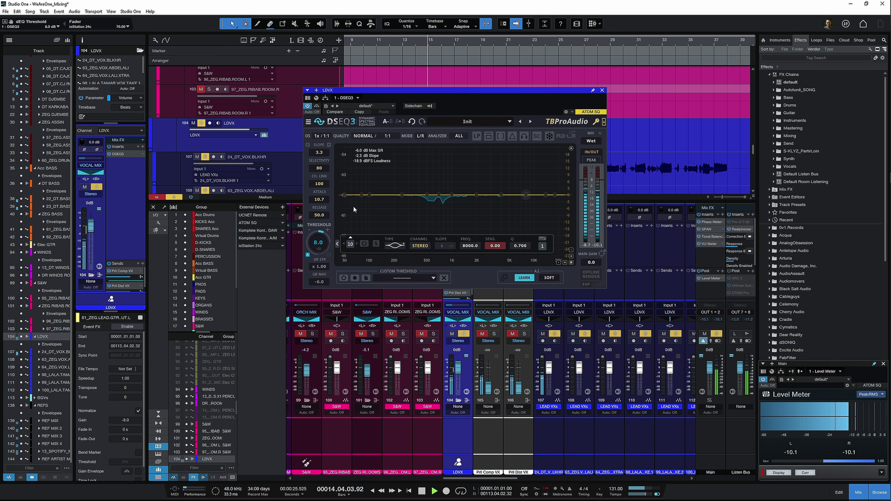
double_click(345, 195)
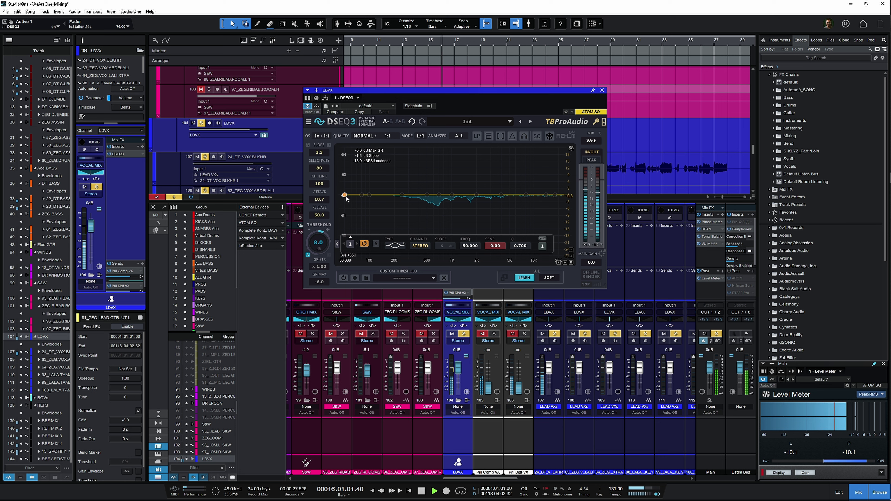
key(space)
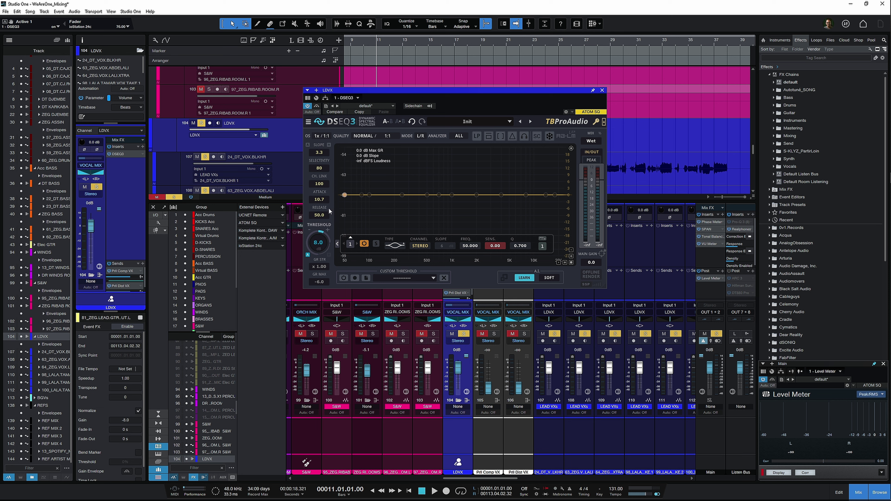
Change band 1 to an A-Low Shelf, lower its sensitivity strongly, and move it up in frequency
mouse_move(345, 195)
mouse_down()
mouse_move(395, 199)
mouse_move(361, 197)
mouse_up()
click(396, 245)
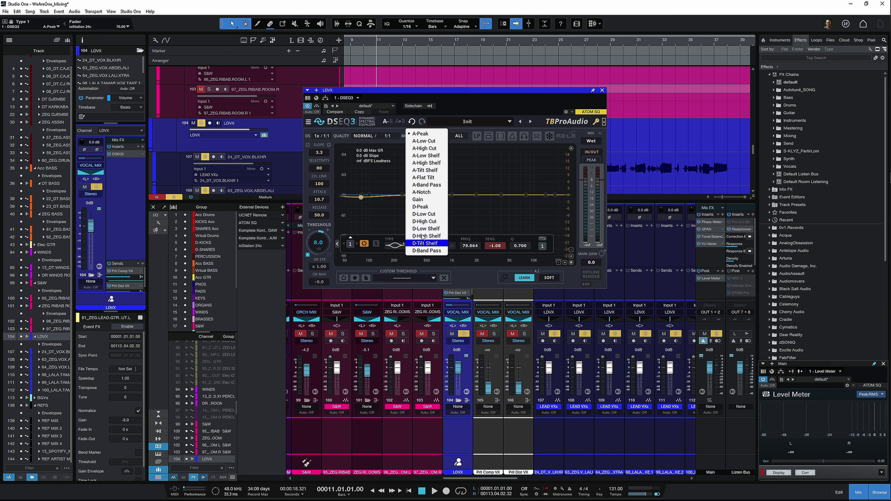
click(425, 156)
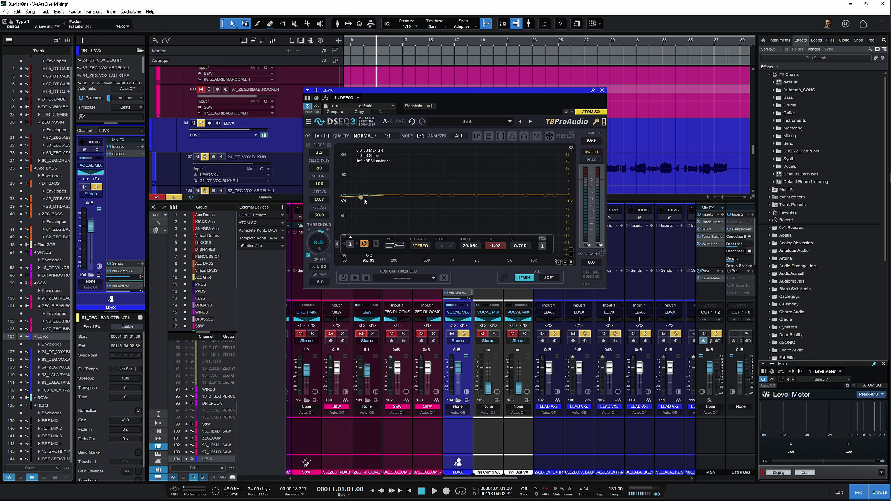
drag(361, 197, 410, 228)
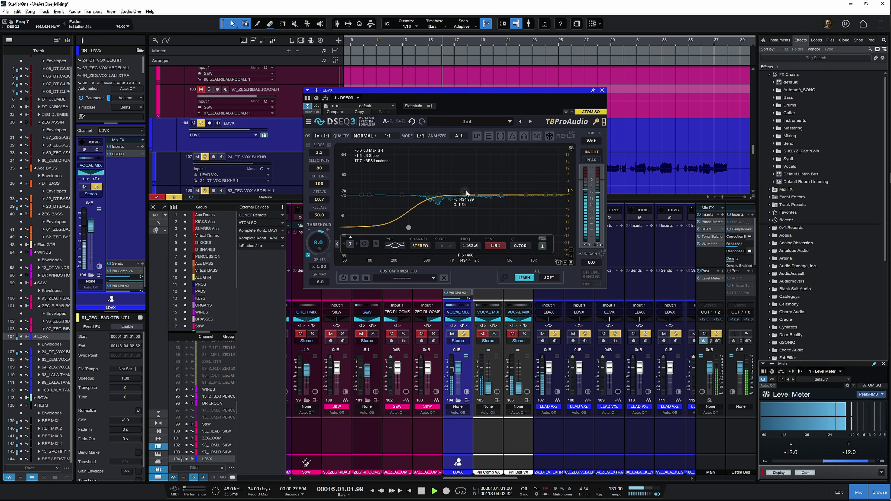
Enable band 7 as a narrow peak at 7236.9 Hz with a sensitivity of 12.50 and a Q of 4.500
drag(467, 193, 464, 164)
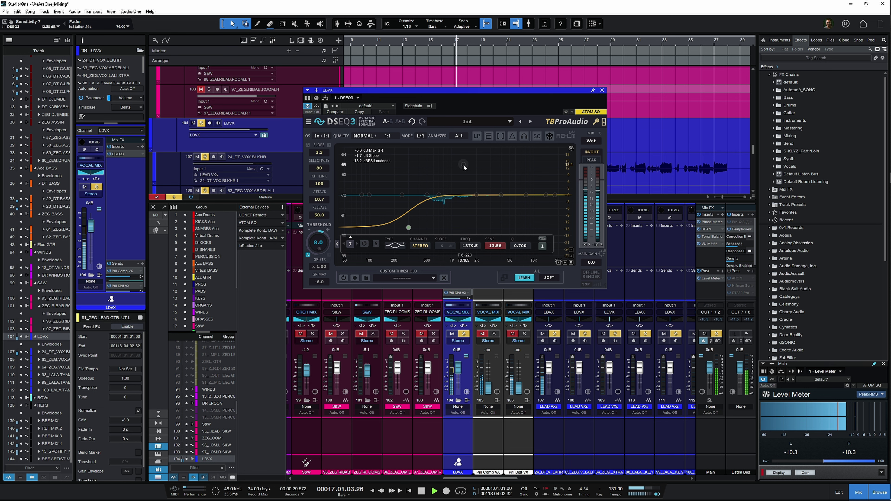
key(space)
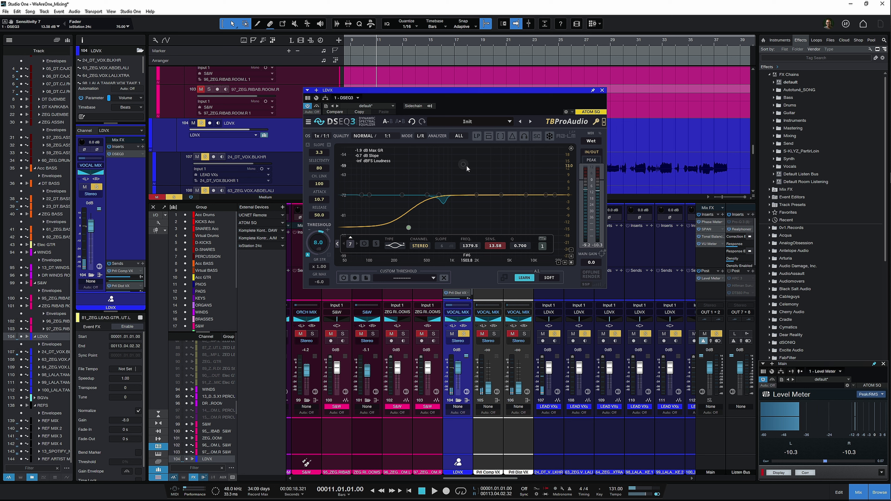
drag(465, 165, 527, 168)
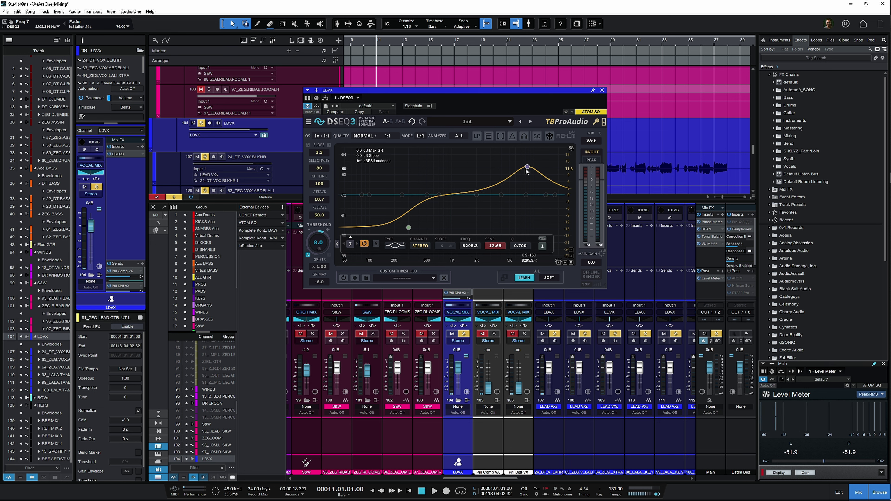
scroll(526, 169, up, 10)
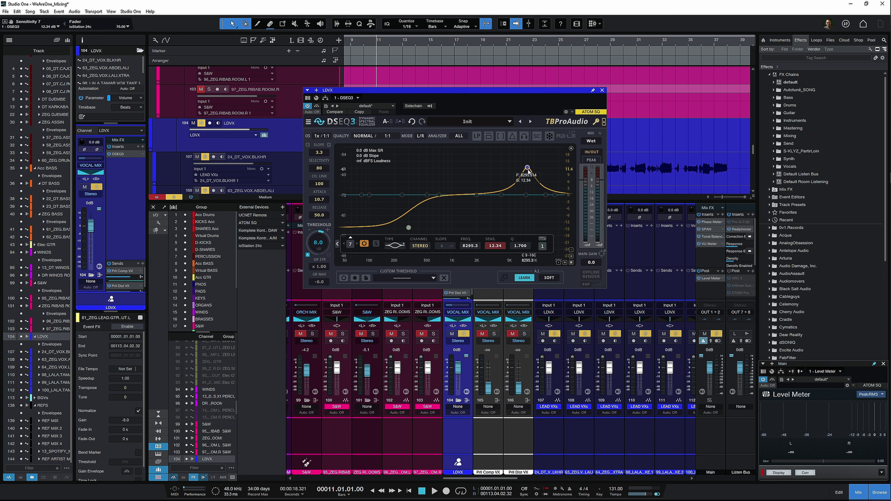
drag(528, 170, 524, 169)
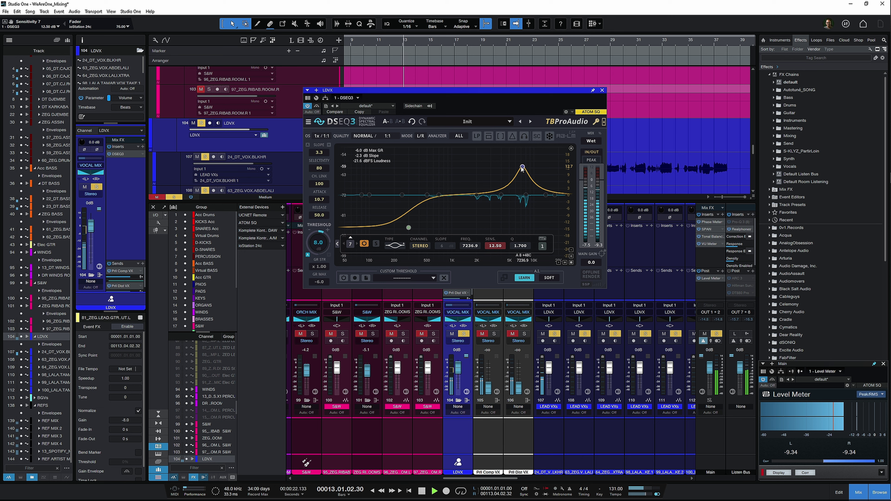
scroll(522, 168, up, 10)
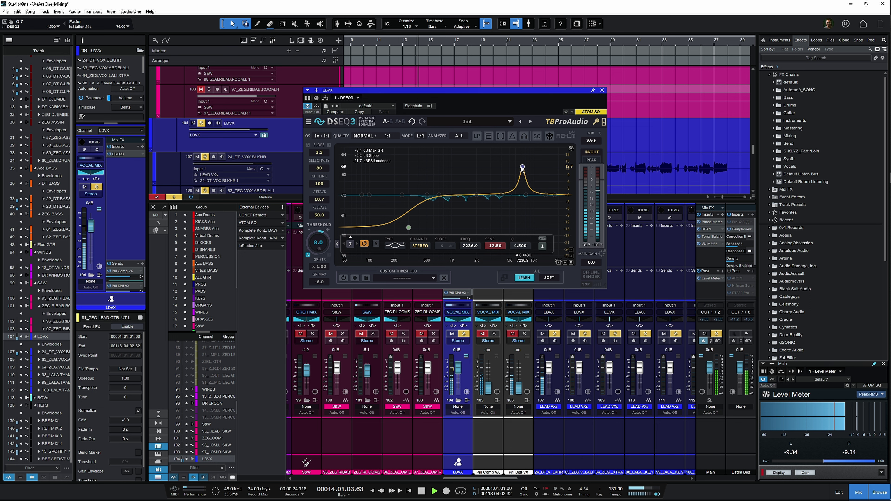
Enable band 9 as a broad sensitivity dip at 2708.3 Hz with a sensitivity of -4.47 and a Q of 1.200
double_click(495, 207)
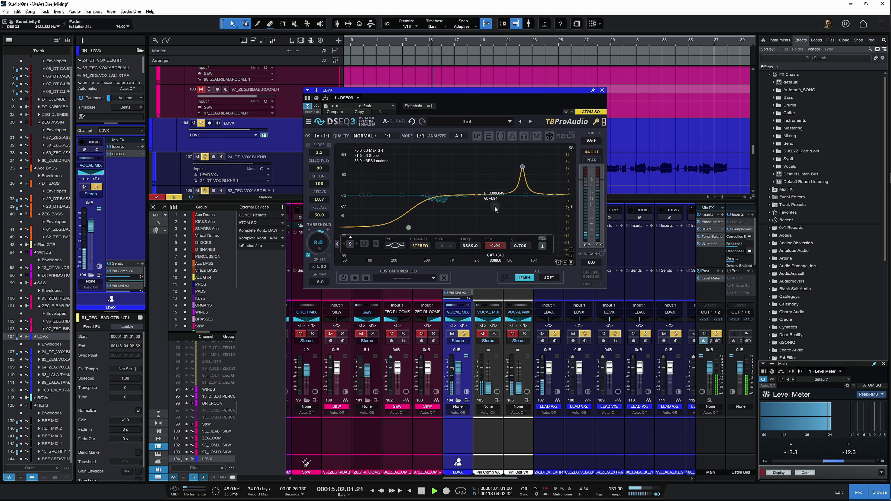
drag(495, 207, 488, 206)
scroll(487, 206, up, 5)
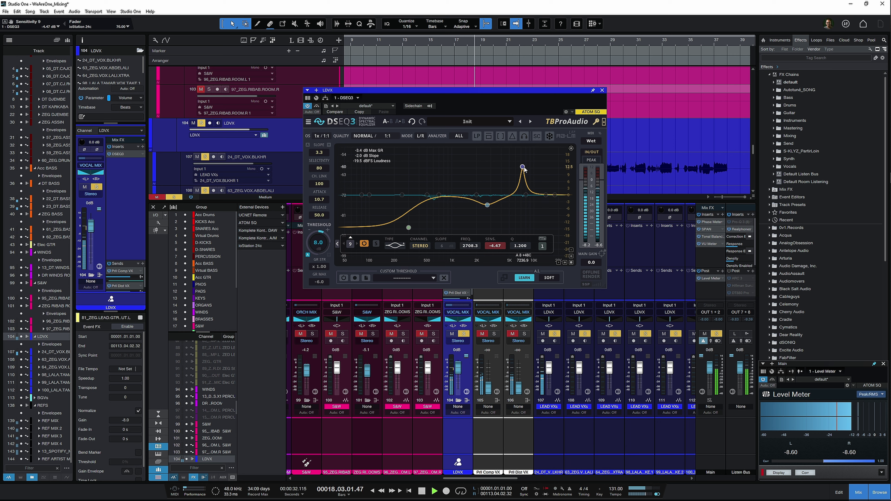
Reshape the band 7 peak to 7748.1 Hz with a sensitivity of 13.73 and a Q of 3.700
drag(524, 167, 527, 165)
scroll(528, 165, up, 3)
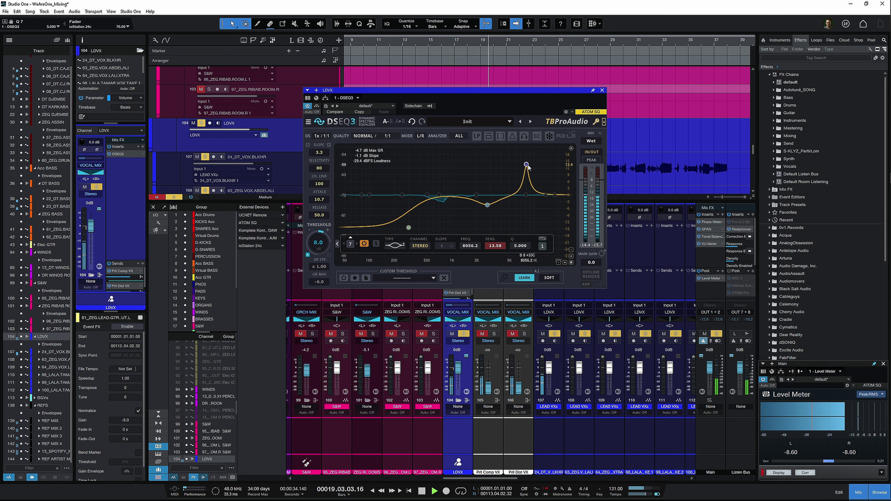
scroll(529, 168, down, 5)
drag(529, 168, 526, 166)
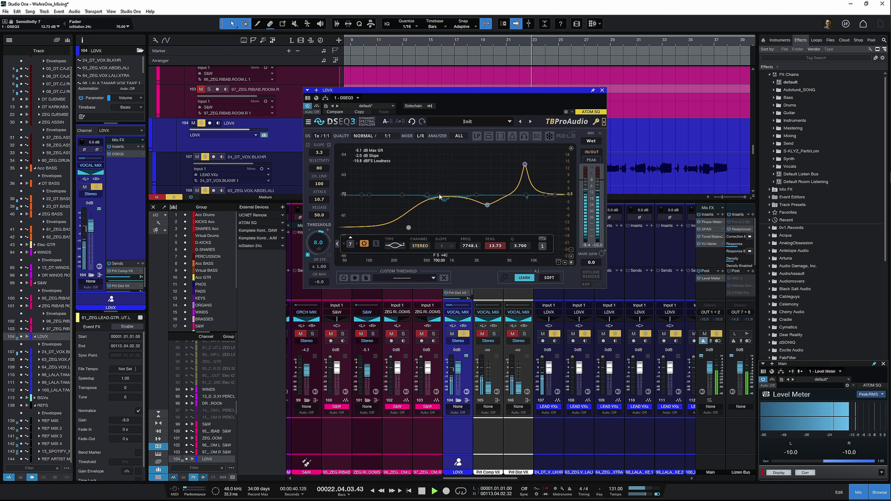
Enable band 6 as a low-mid peak at 522.48 Hz with a sensitivity of 6.33 and a Q of 1.100
mouse_move(425, 195)
mouse_down()
mouse_move(436, 184)
mouse_move(427, 182)
mouse_up()
scroll(428, 178, up, 5)
scroll(428, 178, down, 1)
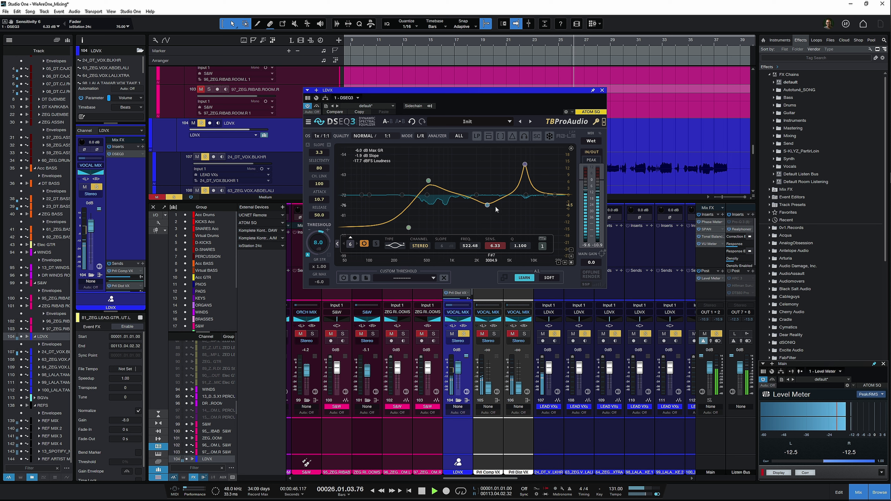
Replay the lead vocals from bar 11 to compare the bypassed sound with the reshaped DSEQ3 bands, and stop playback
key(space)
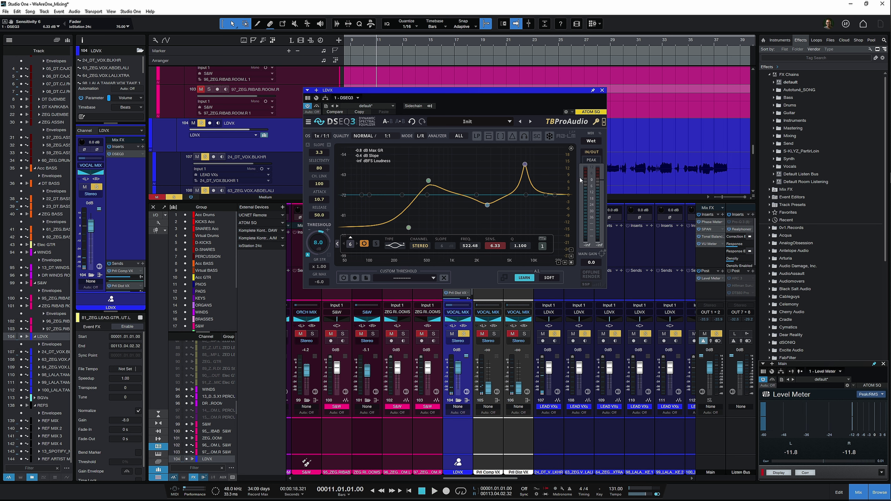
click(318, 107)
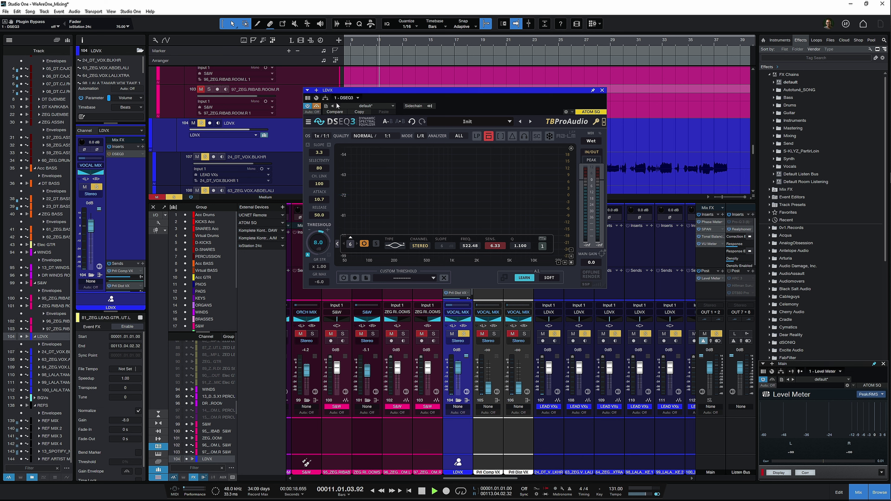
click(317, 106)
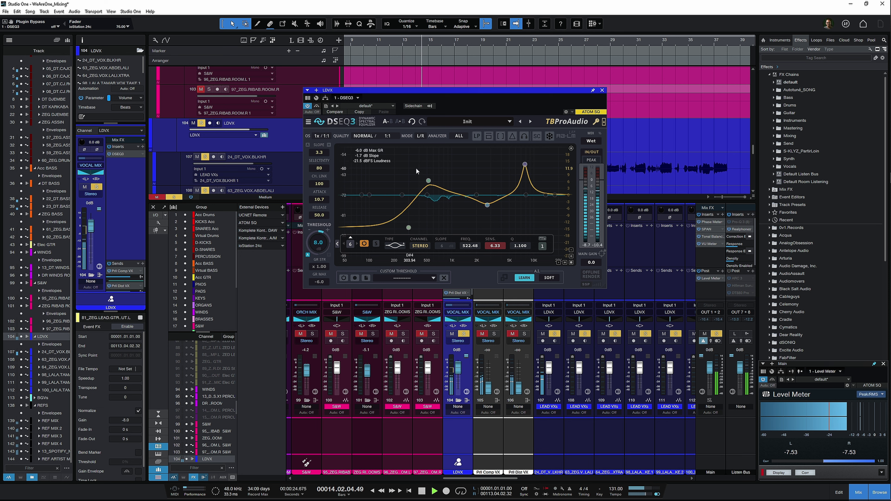
key(space)
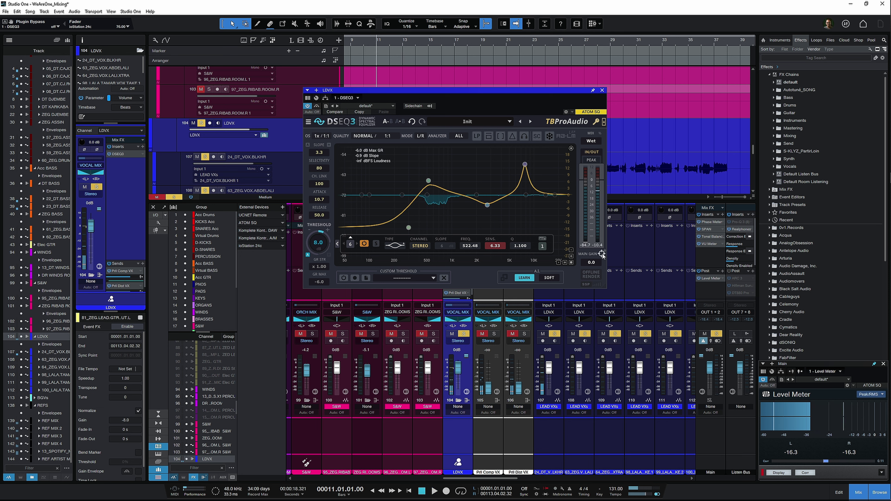